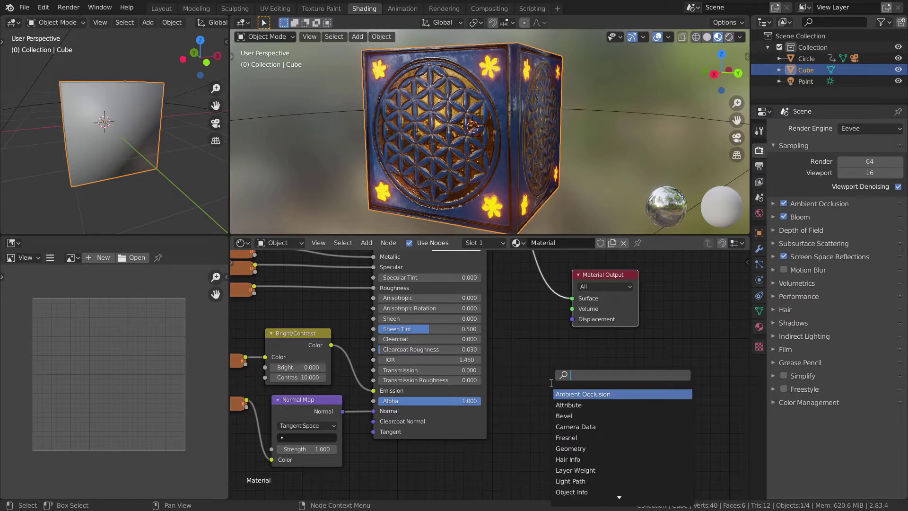
Add a Displacement node to the cube's material, placed below the Material Output node
left_click(547, 383)
key("shift+a")
left_click(547, 382)
type("DISO")
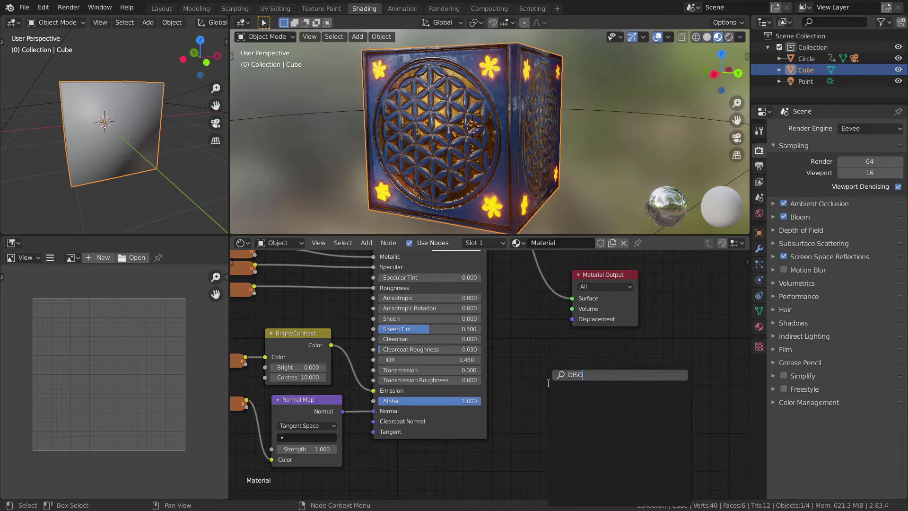
key("BackSpace")
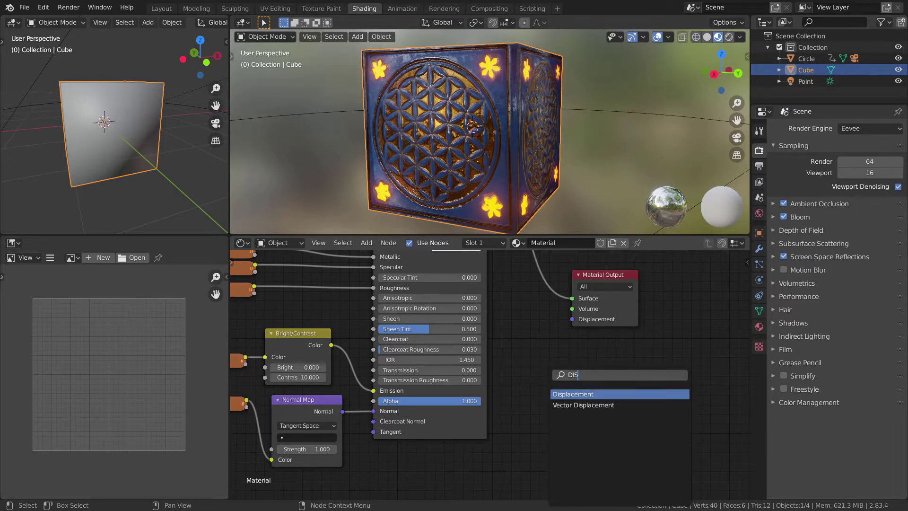
left_click(581, 394)
left_click(577, 373)
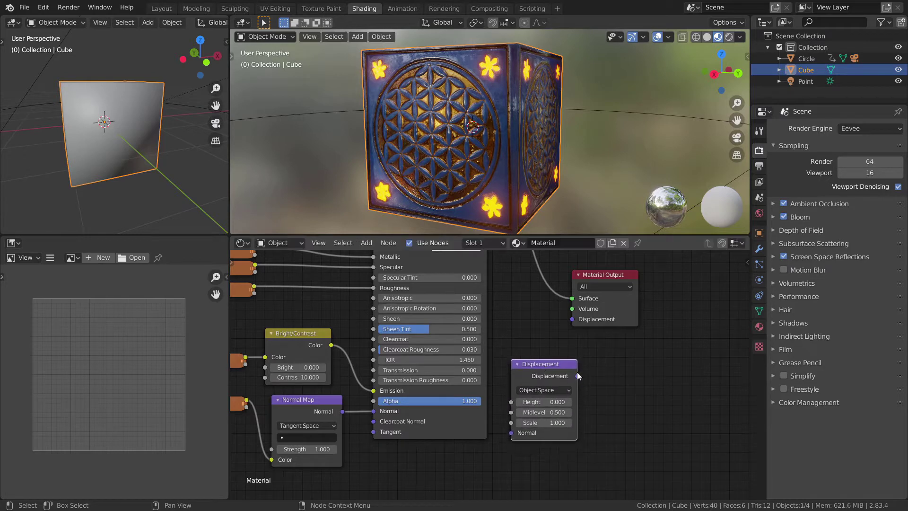
Connect the Displacement node's output to the Material Output's Displacement input, and move both nodes away from the Principled BSDF
left_click_drag(578, 376, 573, 319)
left_click(599, 275)
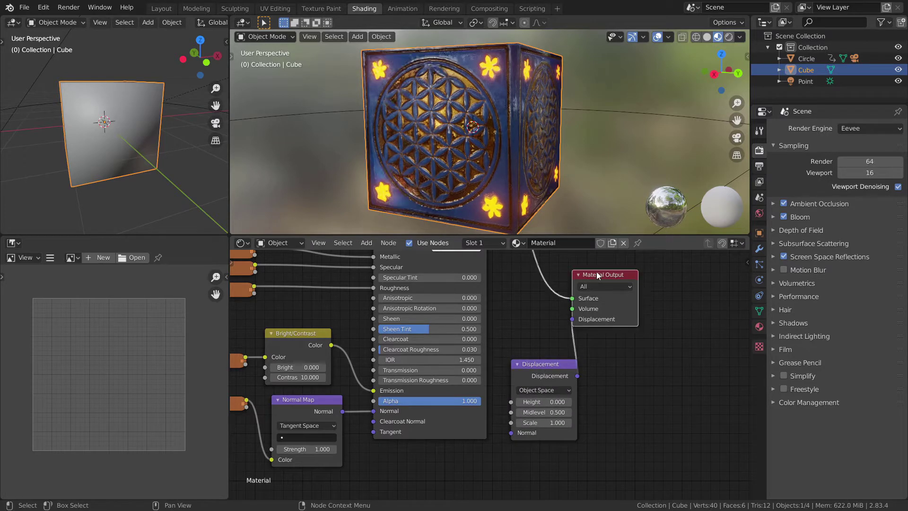
left_click_drag(599, 275, 681, 280)
left_click_drag(544, 364, 587, 366)
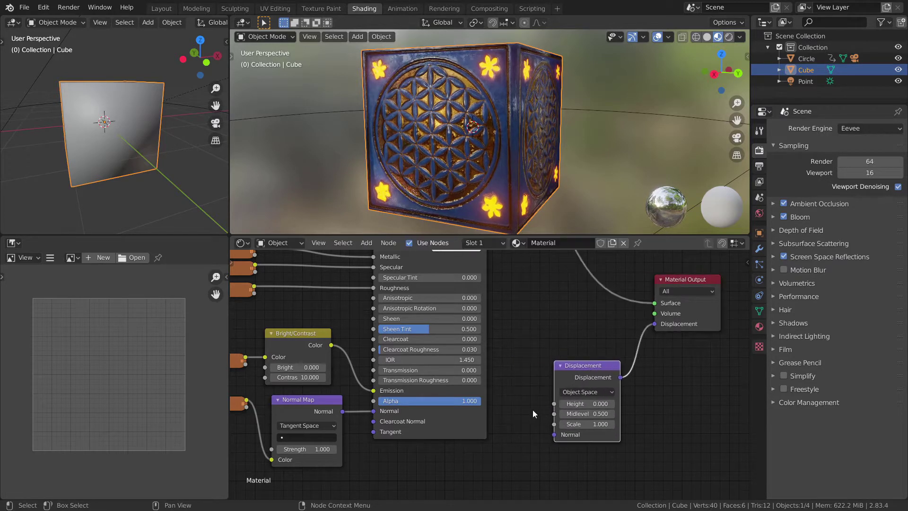
Add an Image Texture node below the Principled BSDF node
scroll(532, 409, "down", 3)
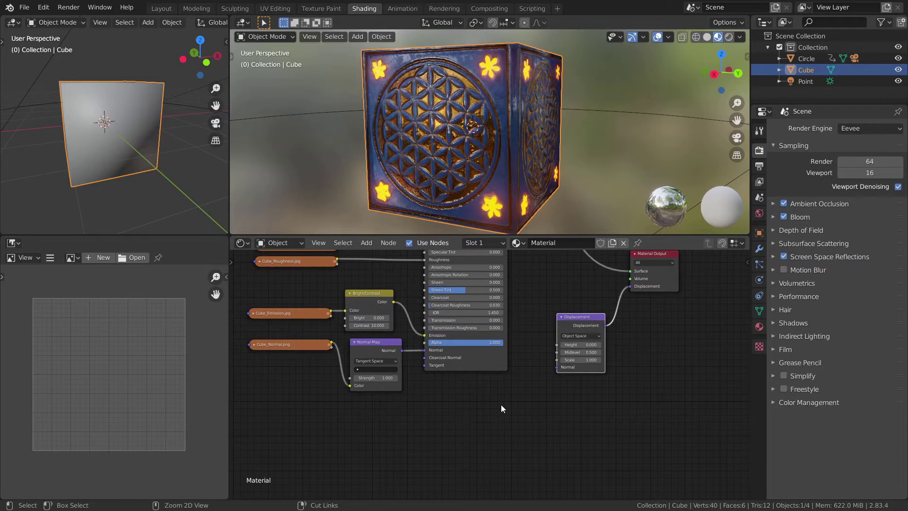
key("shift+a")
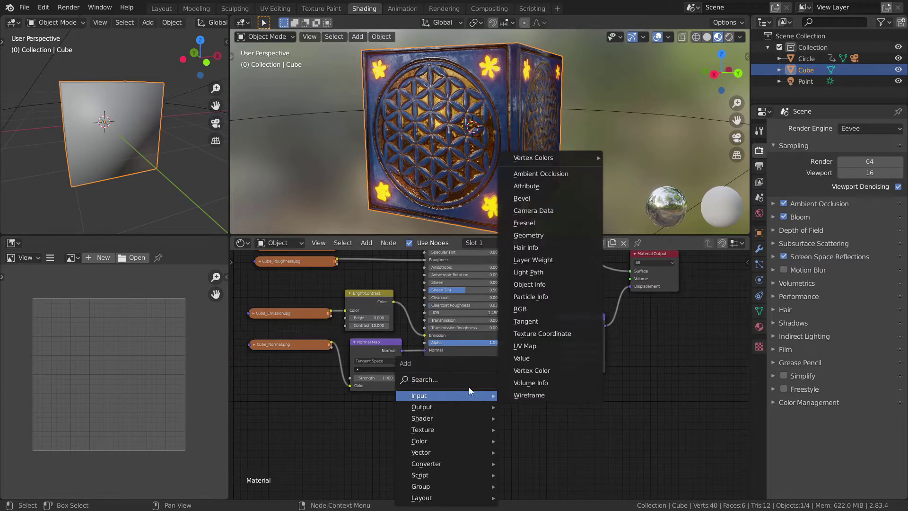
left_click(466, 379)
type("im")
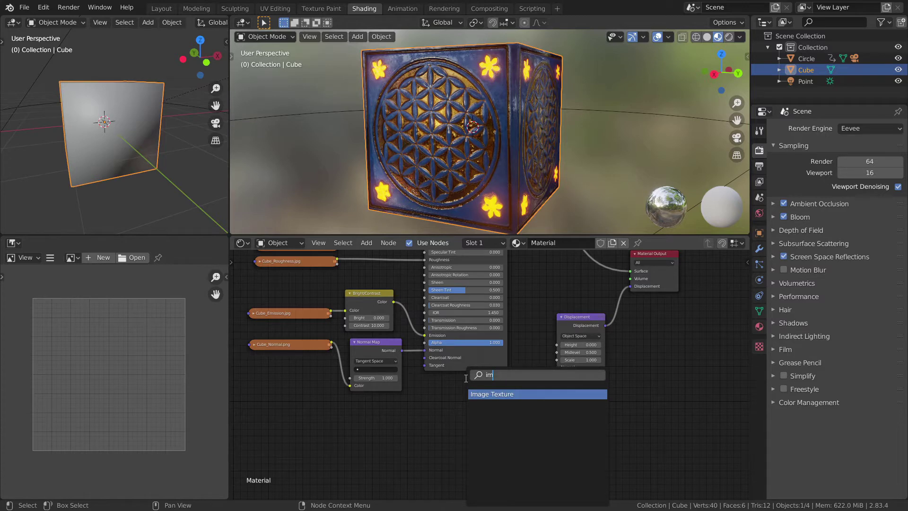
key("Return")
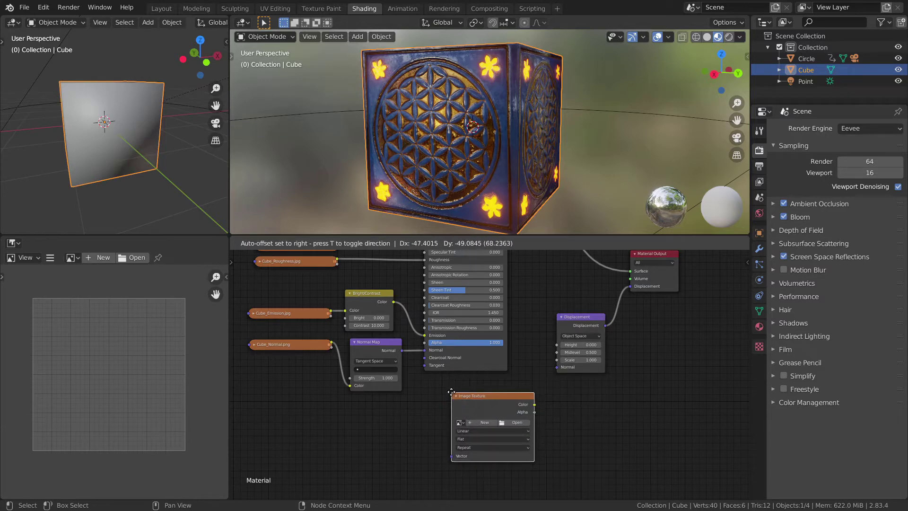
left_click(451, 390)
Load FlowerMask.jpg from the Textures folder into the Image Texture node and connect its Color to the Displacement node's Height
left_click(517, 420)
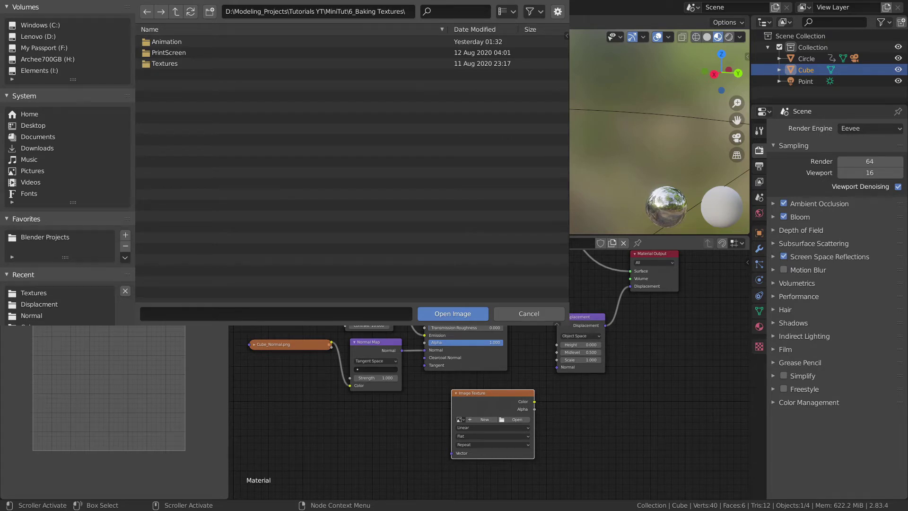
left_click(175, 64)
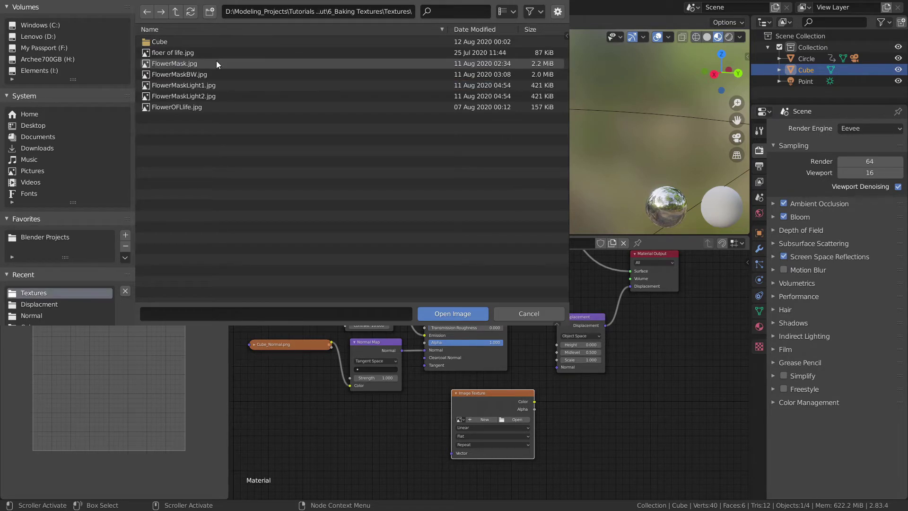
left_click(175, 63)
double_click(176, 62)
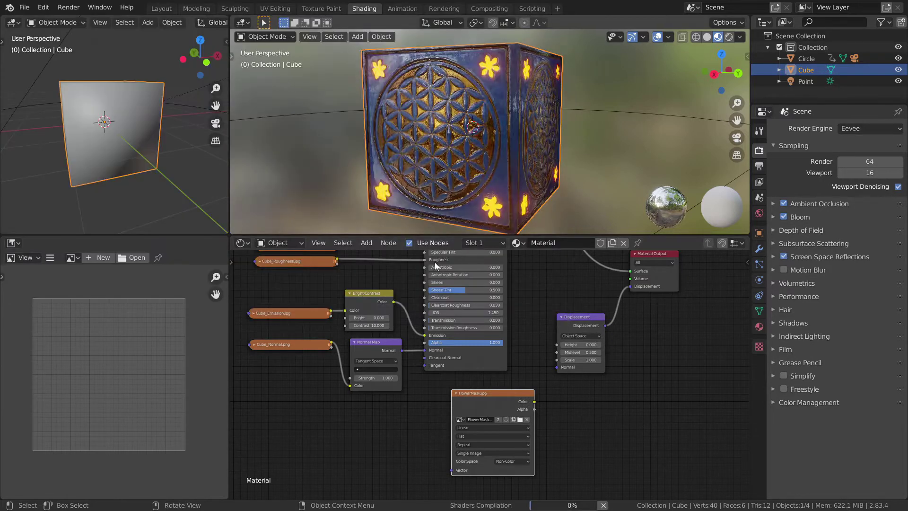
left_click_drag(474, 412, 502, 340)
scroll(586, 374, "down", 3)
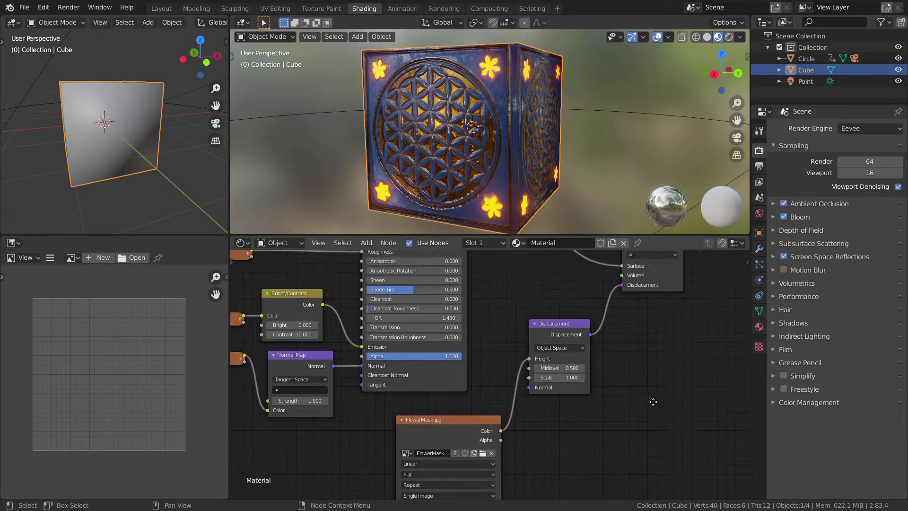
middle_click_drag(588, 372, 576, 365)
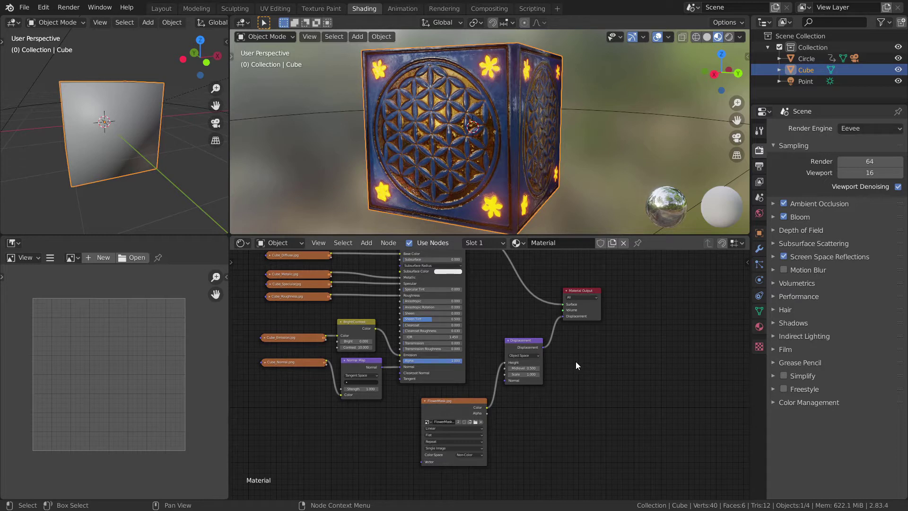
Delete the Displacement node and the FlowerMask.jpg texture node from the material
left_click_drag(567, 332, 472, 472)
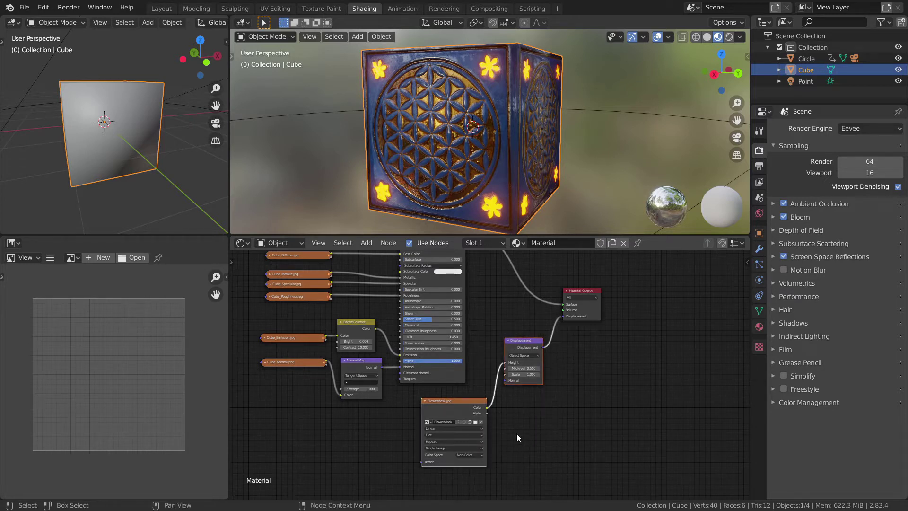
key("Delete")
middle_click_drag(516, 358, 531, 423)
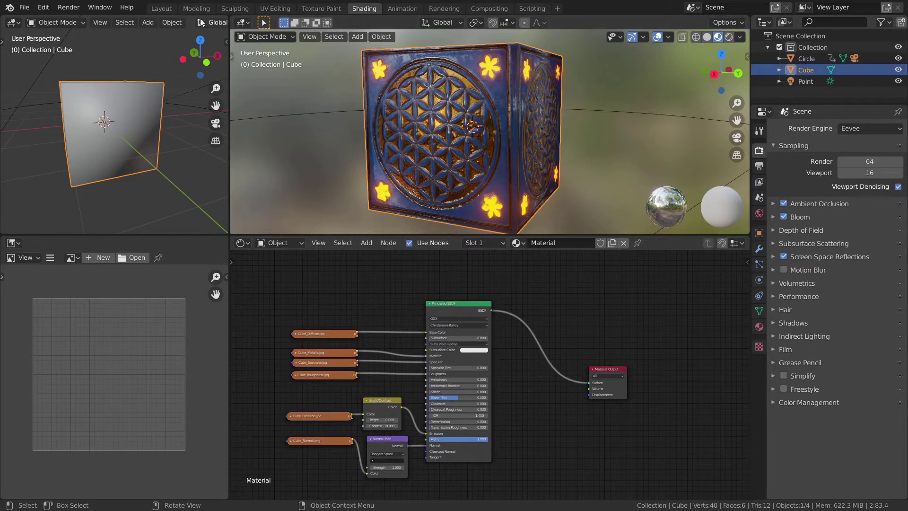
Switch to the Layout workspace and add a Subdivision Surface modifier to the cube
left_click(161, 9)
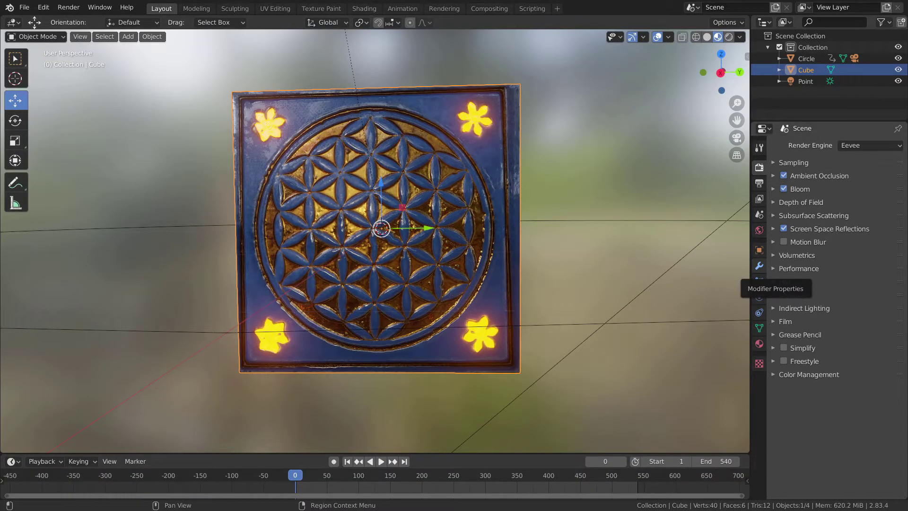
left_click(759, 265)
left_click(788, 145)
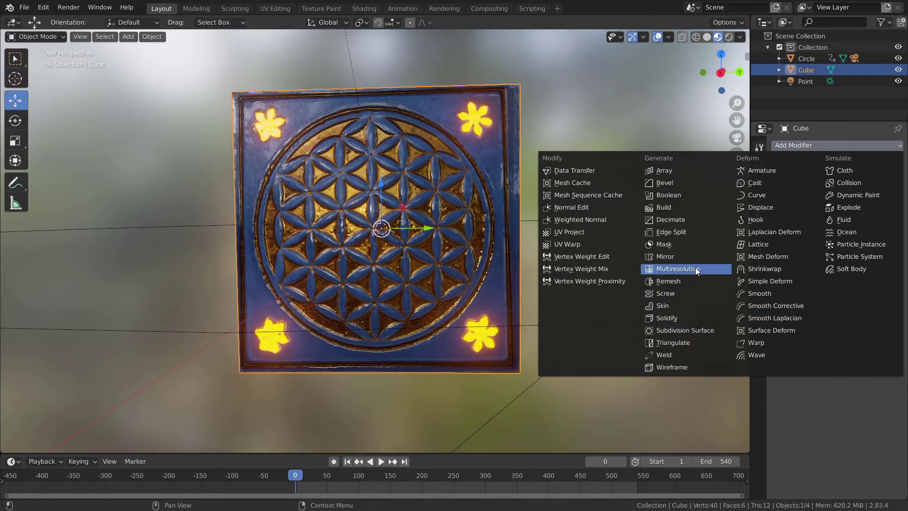
left_click(688, 330)
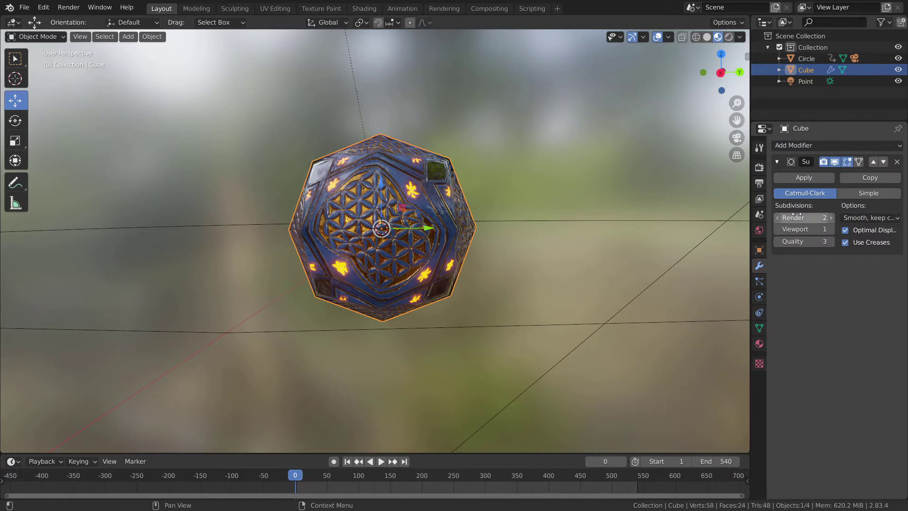
Set the cube's Subdivision Surface modifier to Simple with 8 viewport subdivisions
left_click(873, 193)
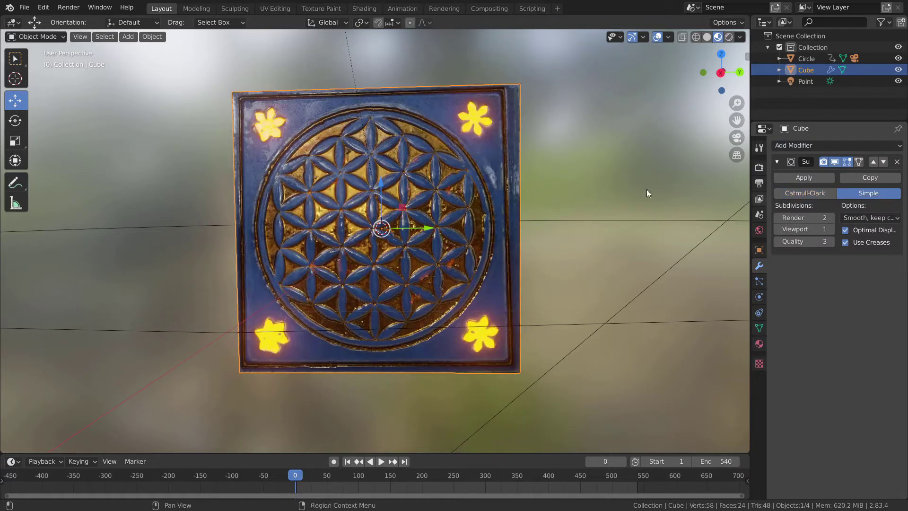
left_click(799, 229)
type("8")
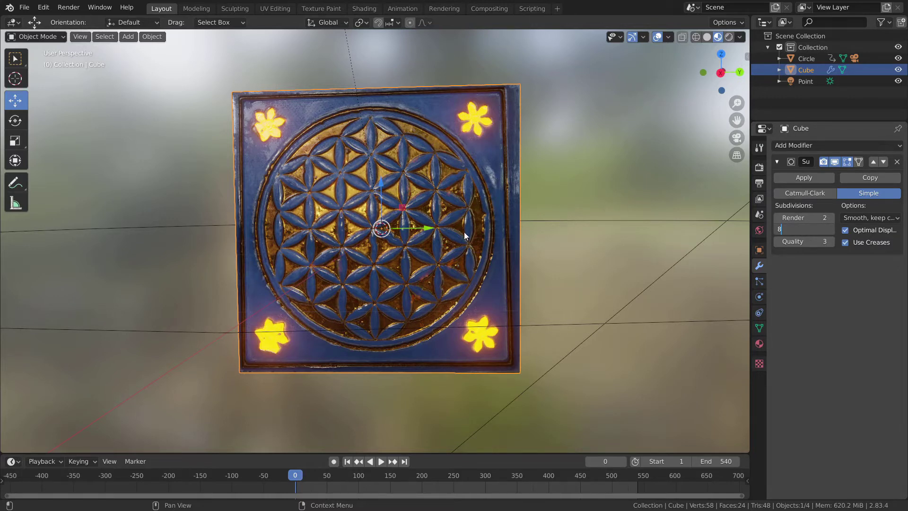
left_click(410, 291)
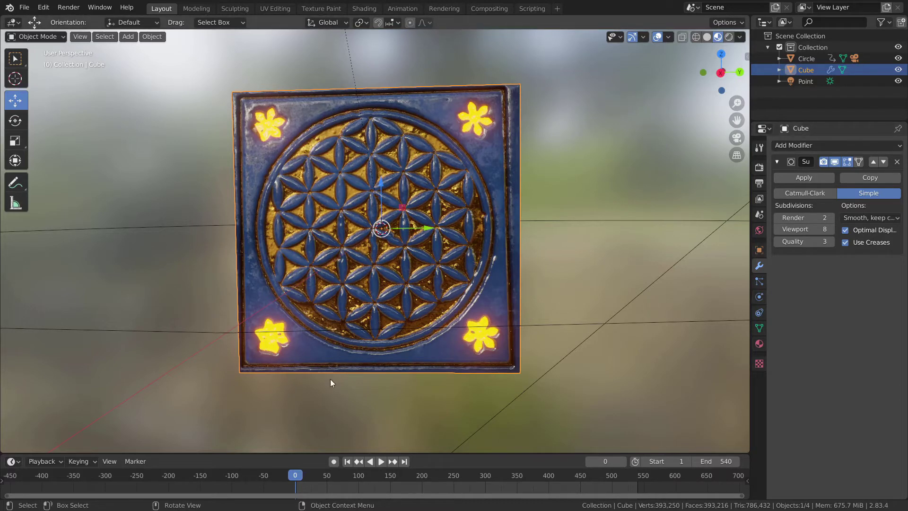
Add a Displace modifier to the cube after the Subdivision Surface modifier
left_click(792, 146)
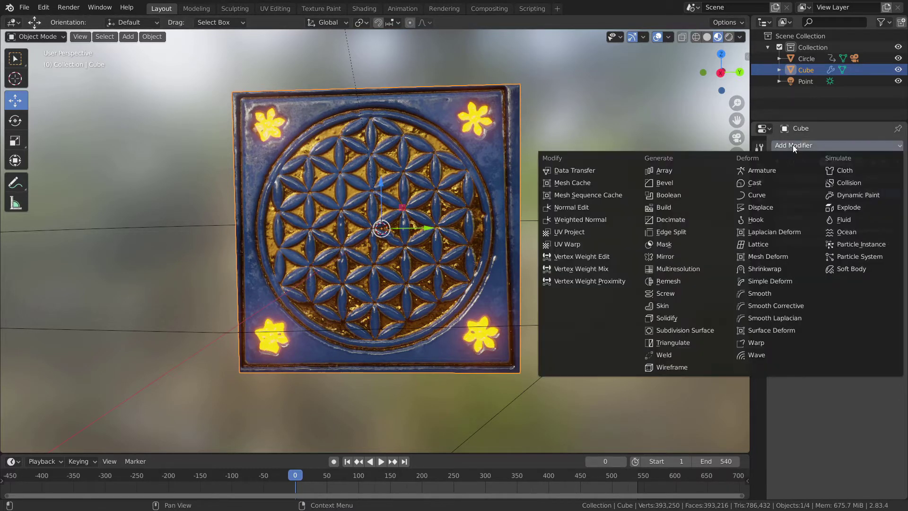
left_click(779, 209)
scroll(523, 262, "down", 3)
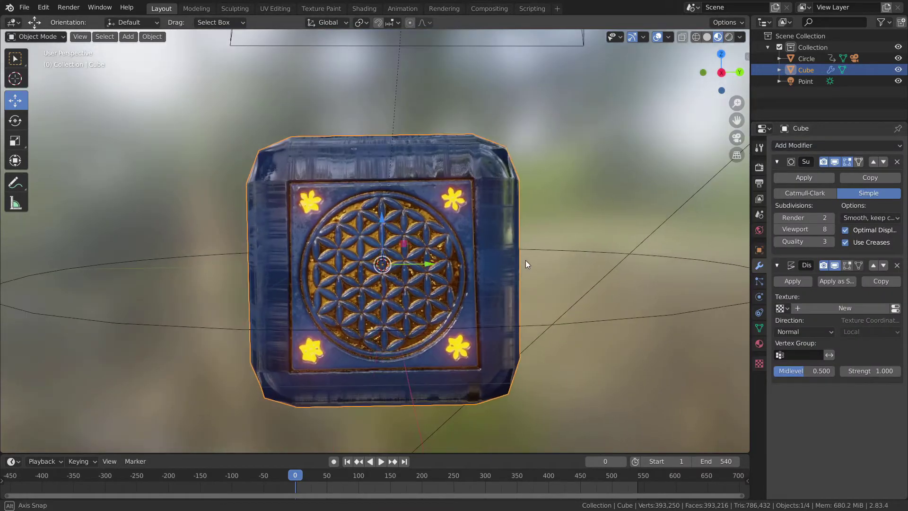
scroll(515, 280, "up", 2)
mouse_move(567, 303)
middle_mouse_down()
mouse_move(561, 288)
mouse_move(583, 298)
middle_mouse_up()
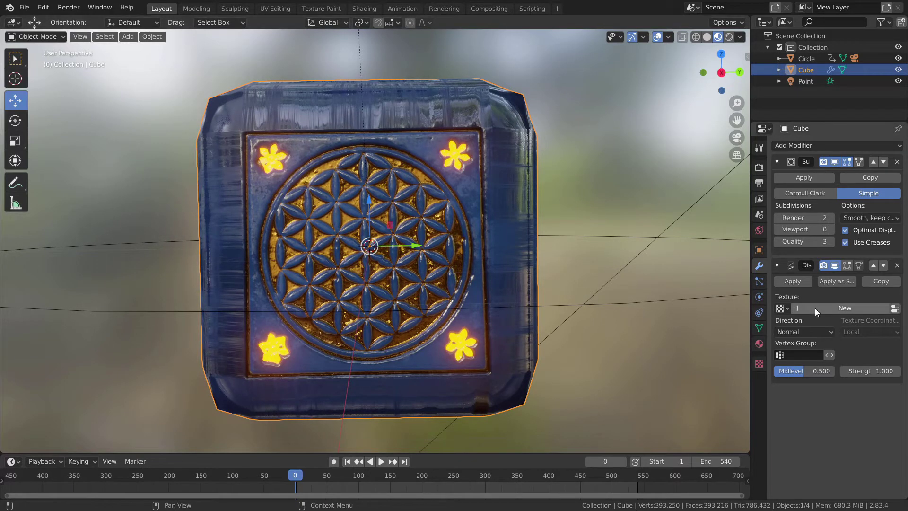
Create a new texture for the Displace modifier and set its texture coordinates to UV
left_click(853, 309)
left_click(859, 333)
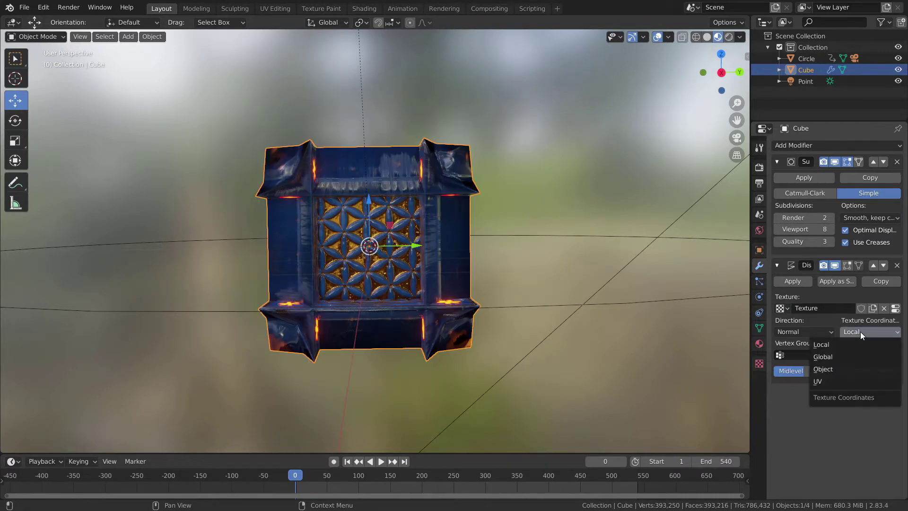
left_click(845, 385)
Rename the Displace modifier's texture to Dis_Texture
left_click(810, 309)
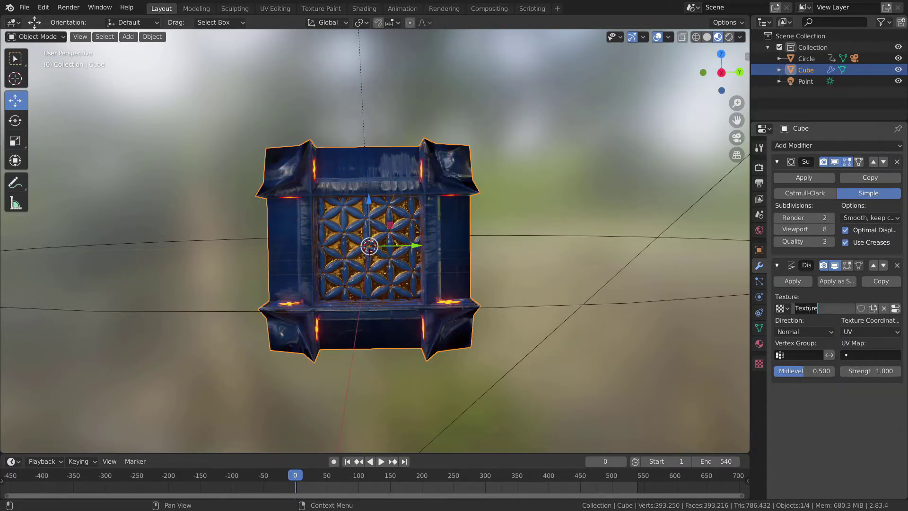
key("Home")
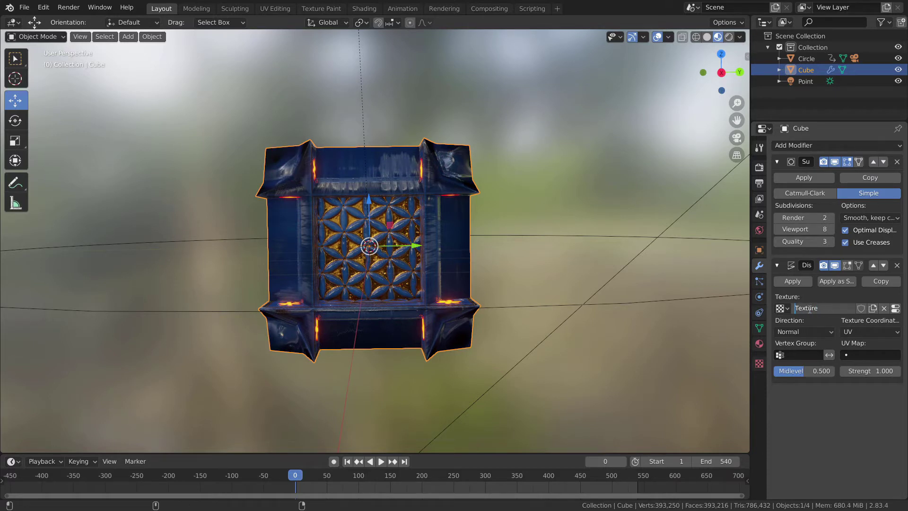
type("Dis_")
key("Return")
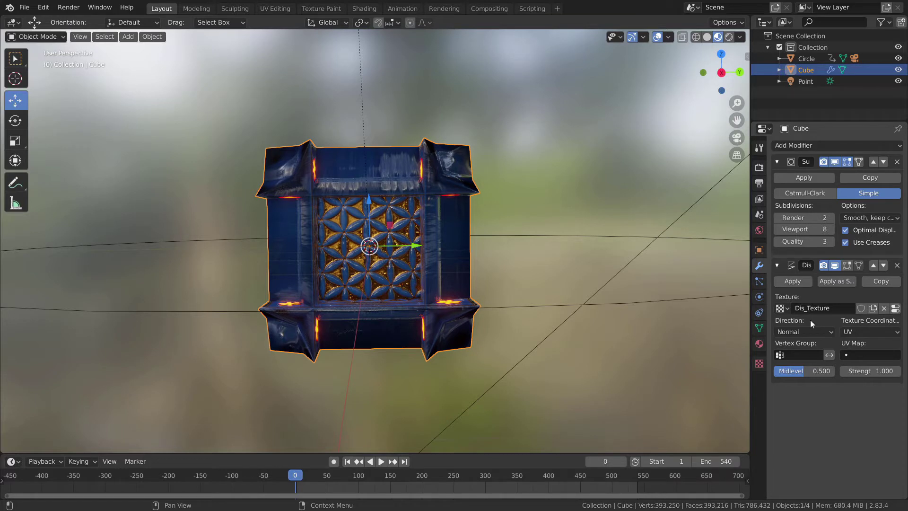
Load FlowerMask.jpg from the Textures folder as the image for Dis_Texture
left_click(757, 365)
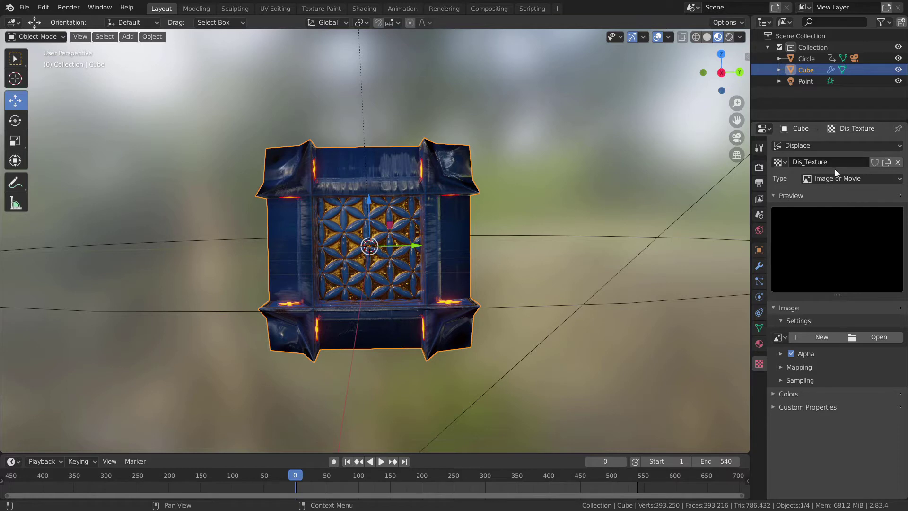
left_click(876, 337)
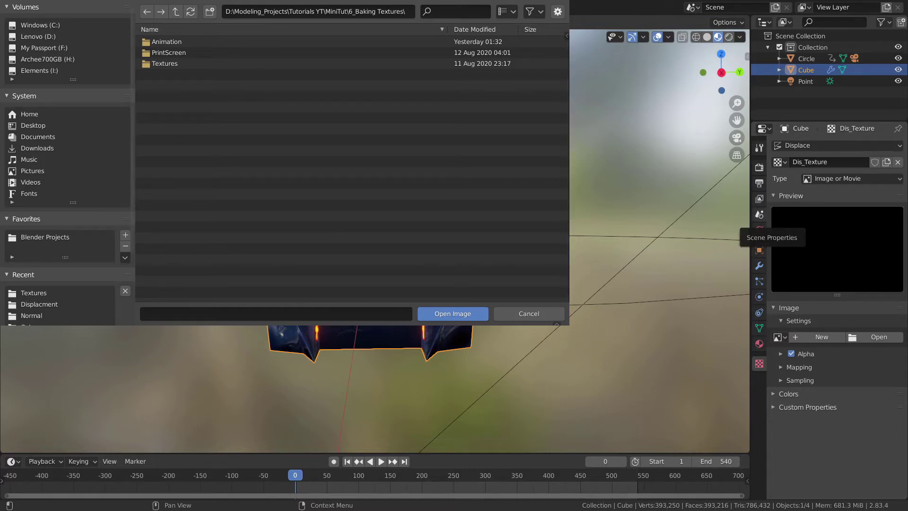
double_click(174, 65)
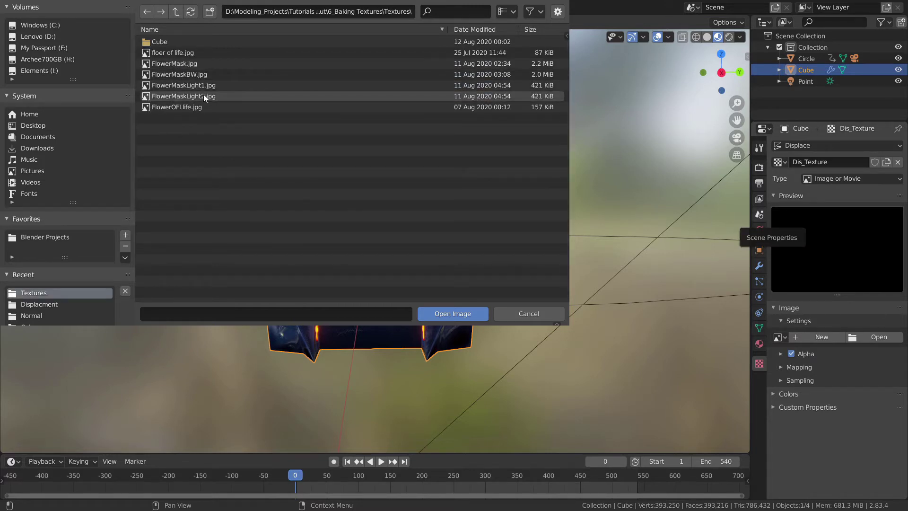
double_click(177, 64)
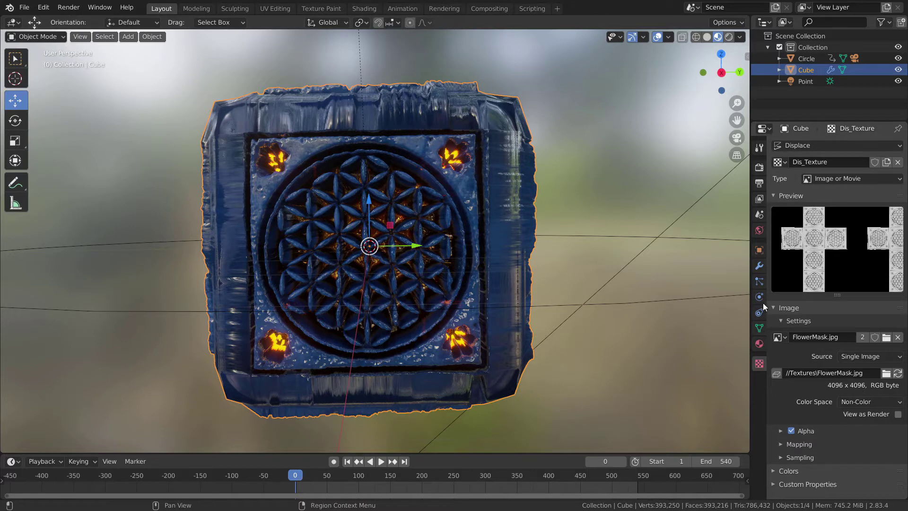
Set the Displace modifier's strength to 0.05 and check the relief on the cube's faces
left_click(760, 267)
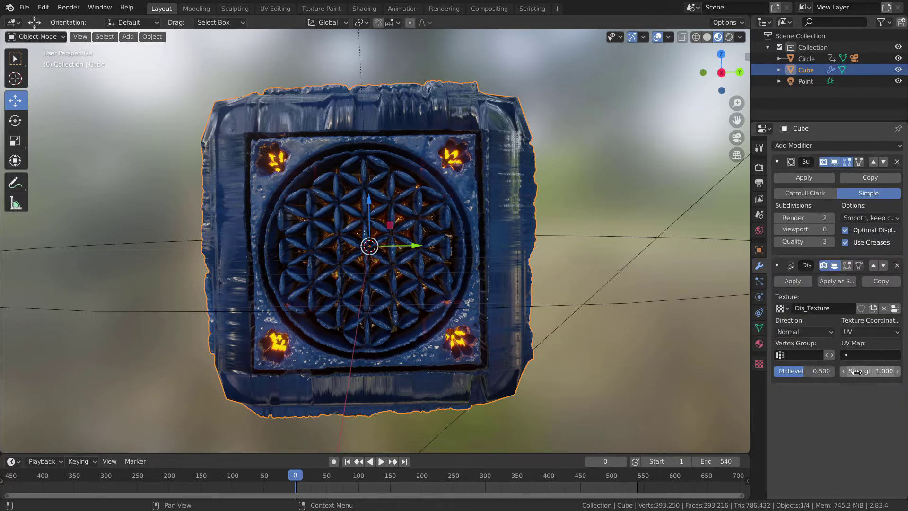
left_click(871, 373)
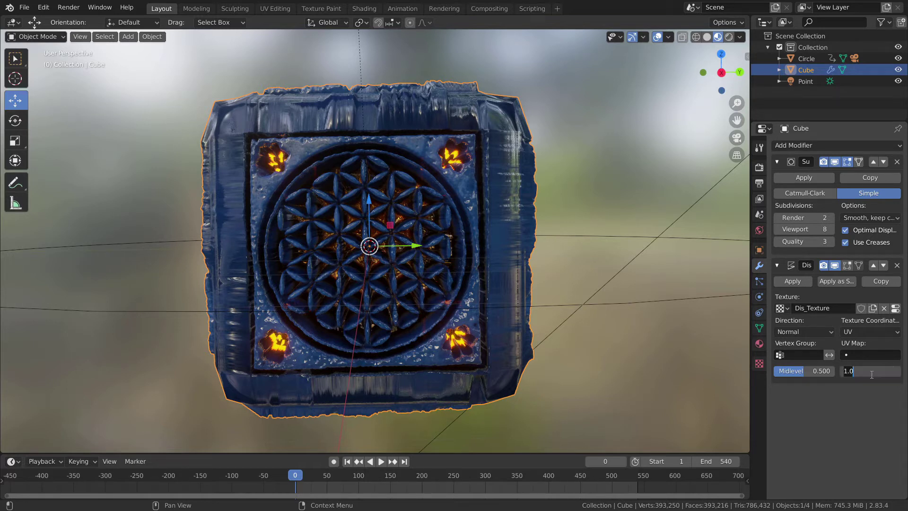
type("0.05")
key("Return")
middle_click_drag(468, 281, 486, 286)
scroll(410, 264, "up", 4)
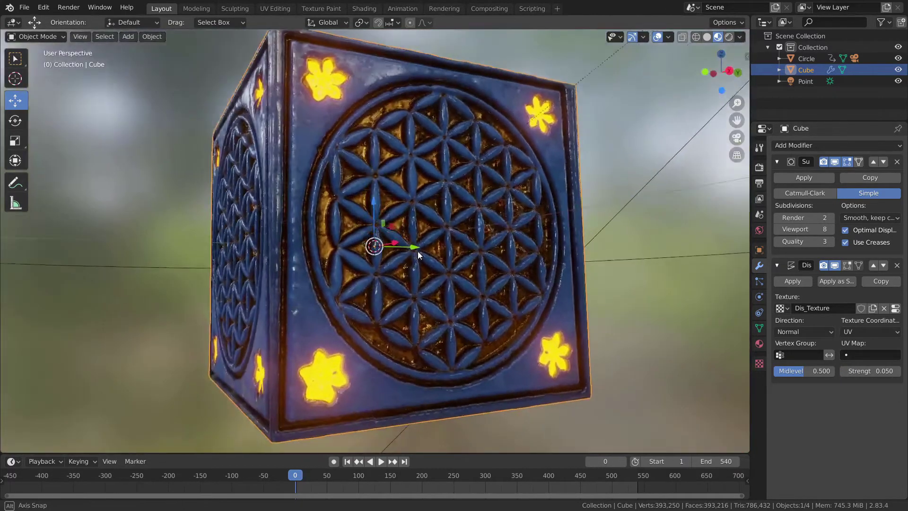
mouse_move(418, 251)
middle_mouse_down()
mouse_move(394, 268)
mouse_move(385, 257)
mouse_move(412, 259)
middle_mouse_up()
Set the Displace modifier's midlevel to 1 and inspect the cube's surface up close
left_click(824, 373)
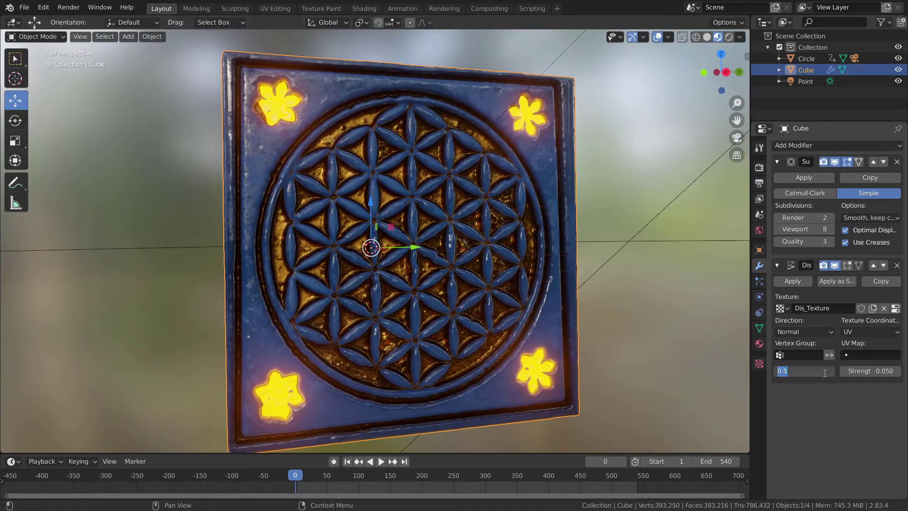
type("1")
key("Return")
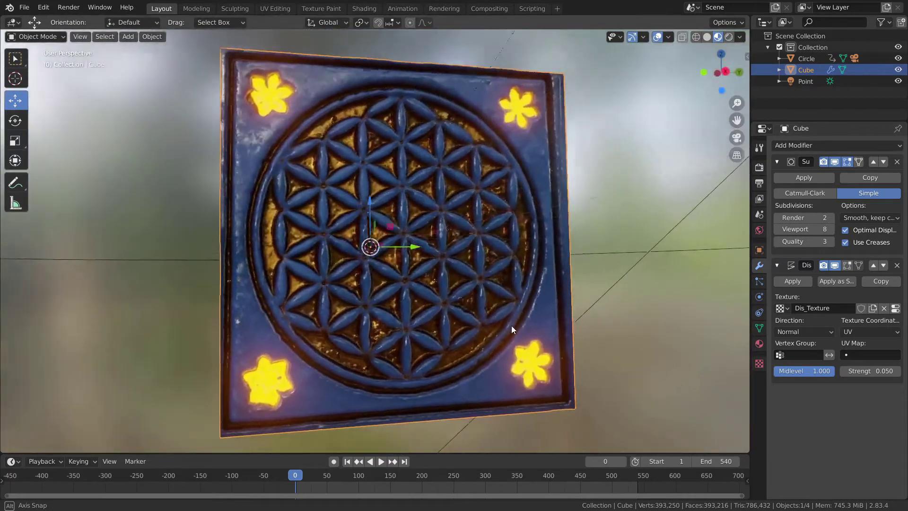
left_click(818, 368)
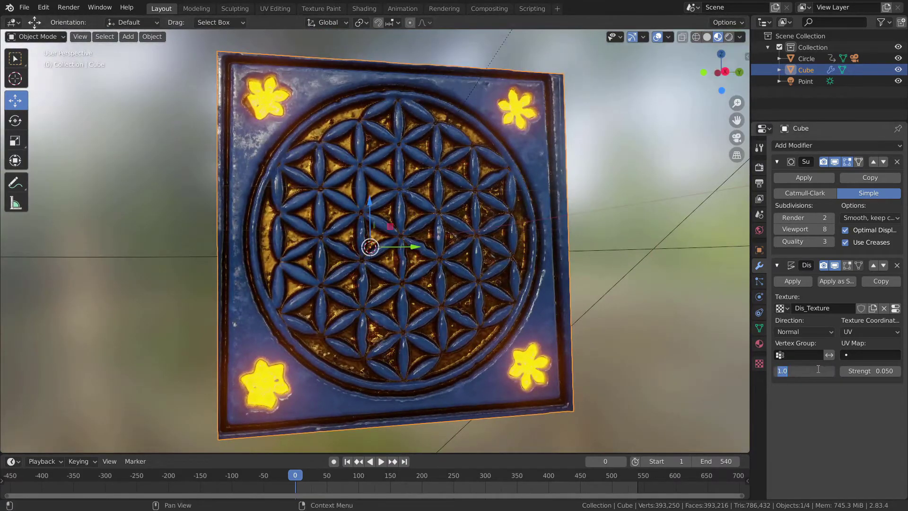
middle_click_drag(425, 303, 477, 268)
scroll(494, 279, "up", 4)
scroll(527, 291, "down", 5)
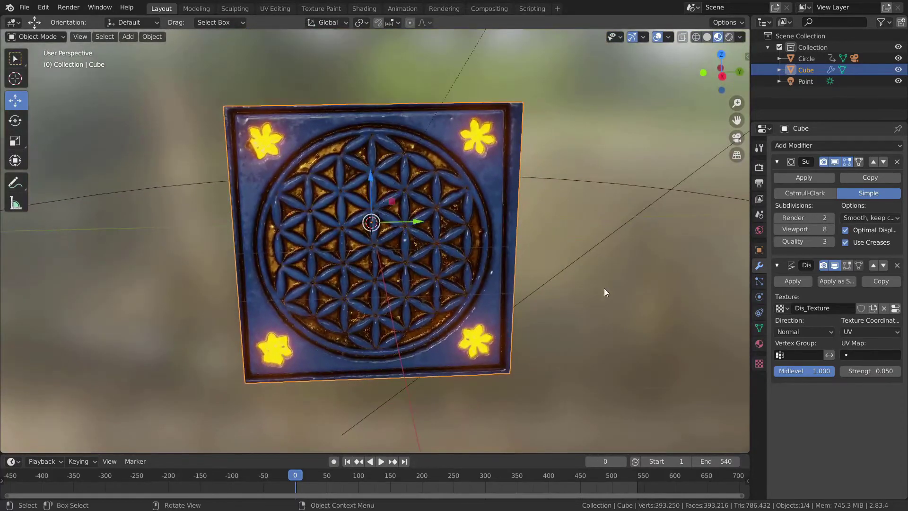
middle_click_drag(387, 283, 354, 137)
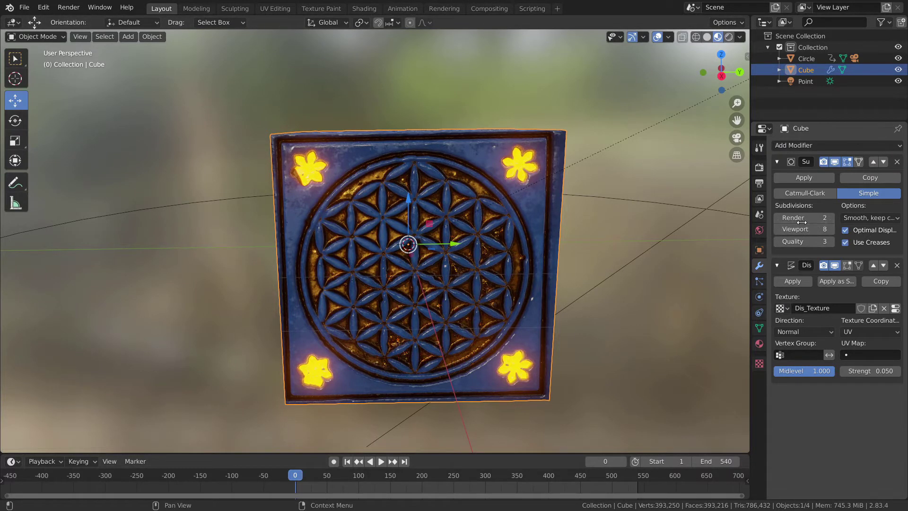
Set the Subdivision Surface modifier's render subdivisions to 8
middle_click_drag(475, 149, 467, 157)
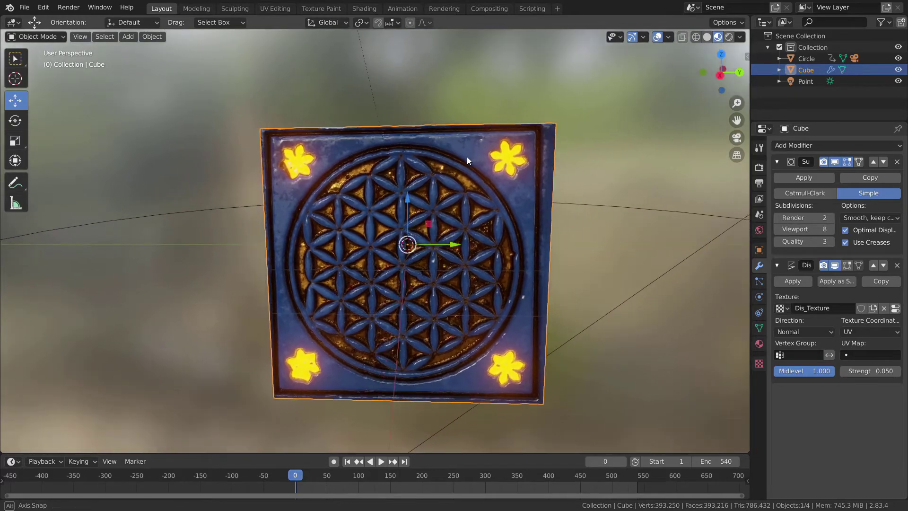
left_click(822, 221)
type("8")
key("Return")
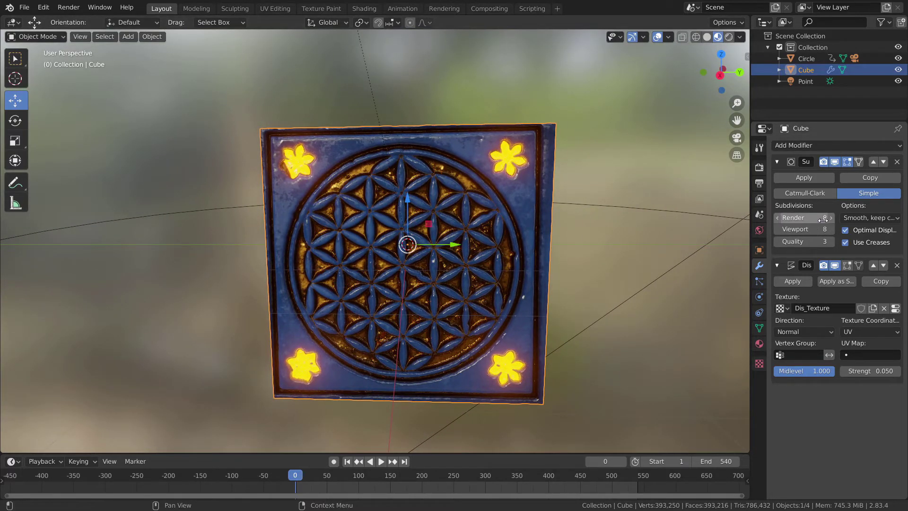
middle_click_drag(596, 137, 557, 115)
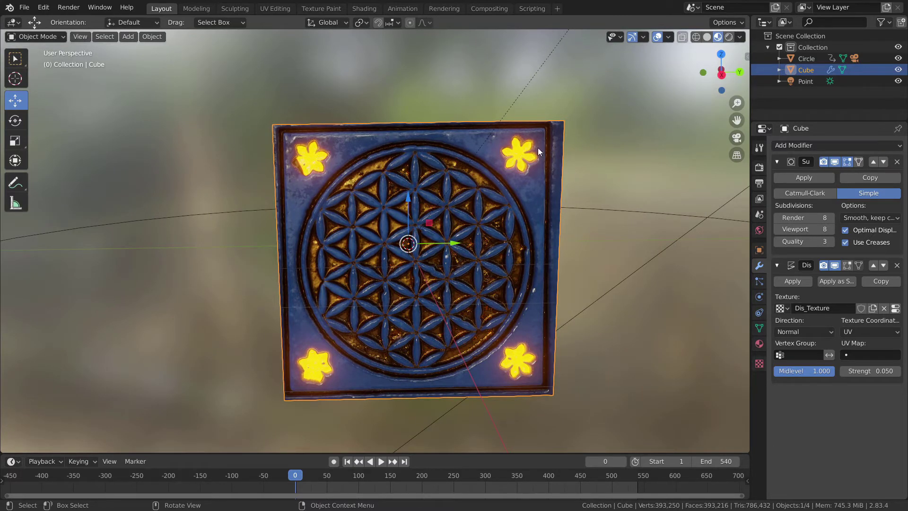
mouse_move(538, 148)
middle_mouse_down()
mouse_move(524, 157)
mouse_move(535, 155)
middle_mouse_up()
Show the viewport in rendered shading and change the render engine to Cycles
left_click(729, 37)
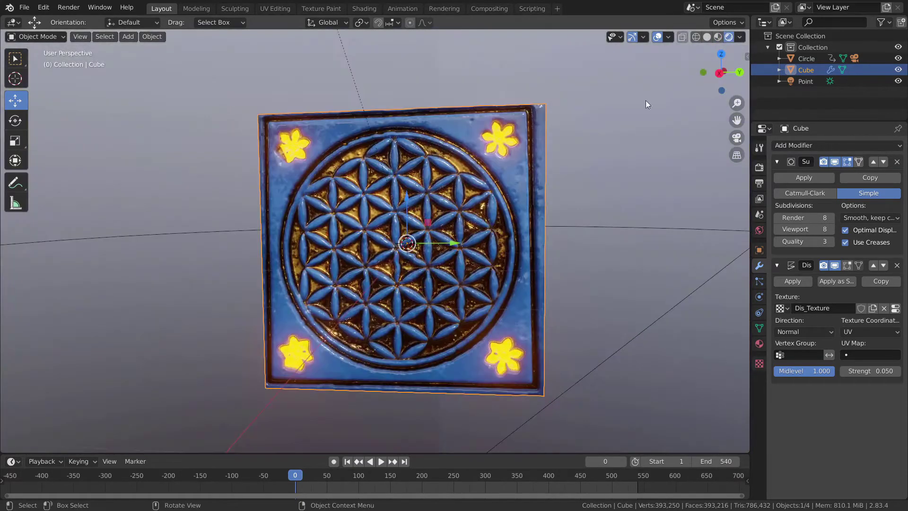
left_click(759, 167)
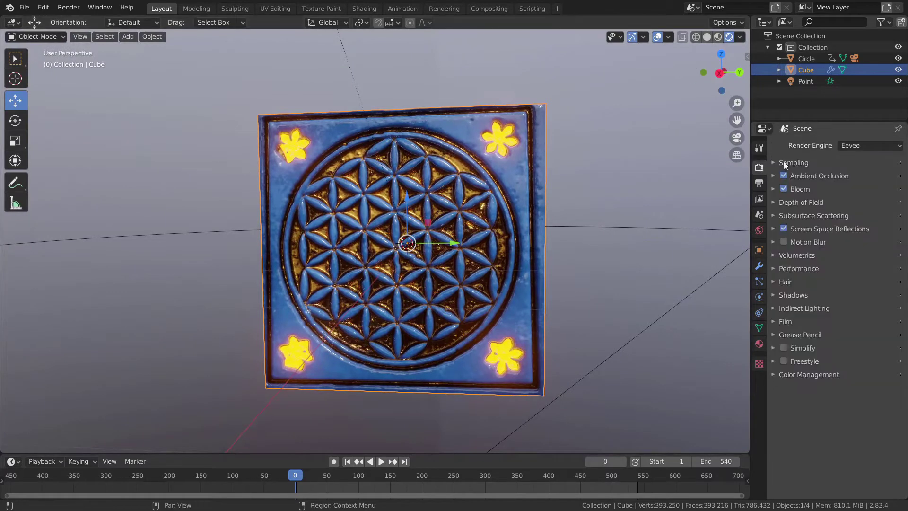
left_click(855, 146)
left_click(864, 186)
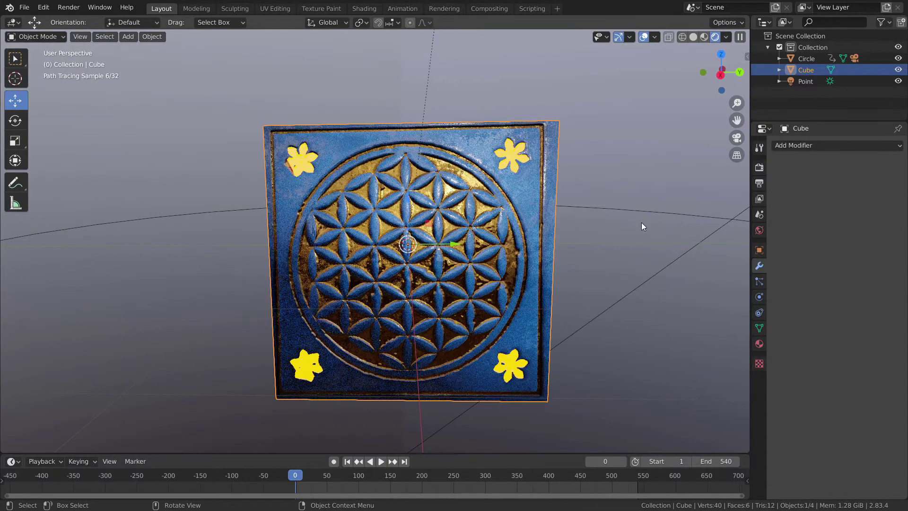
middle_click_drag(642, 226, 605, 244)
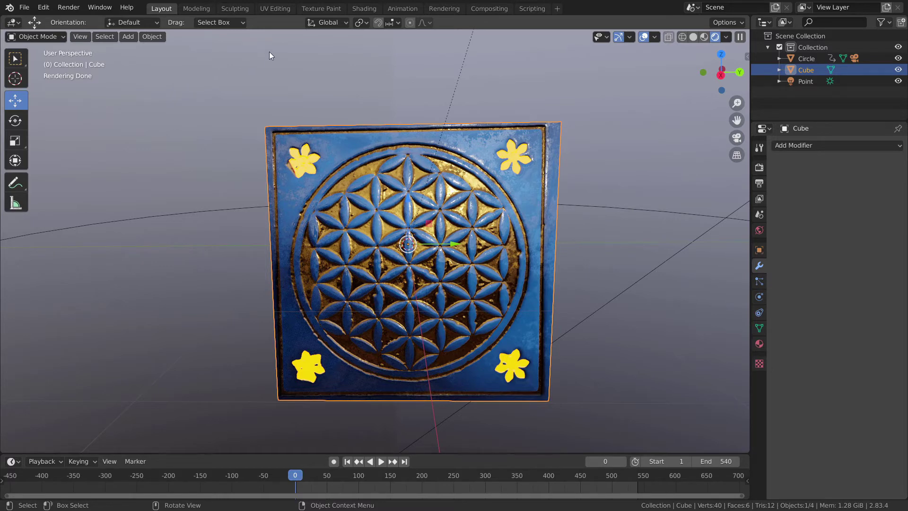
Add a Displacement node in the Shading workspace with a rendered preview, and connect it to the Material Output's Displacement input
left_click(358, 10)
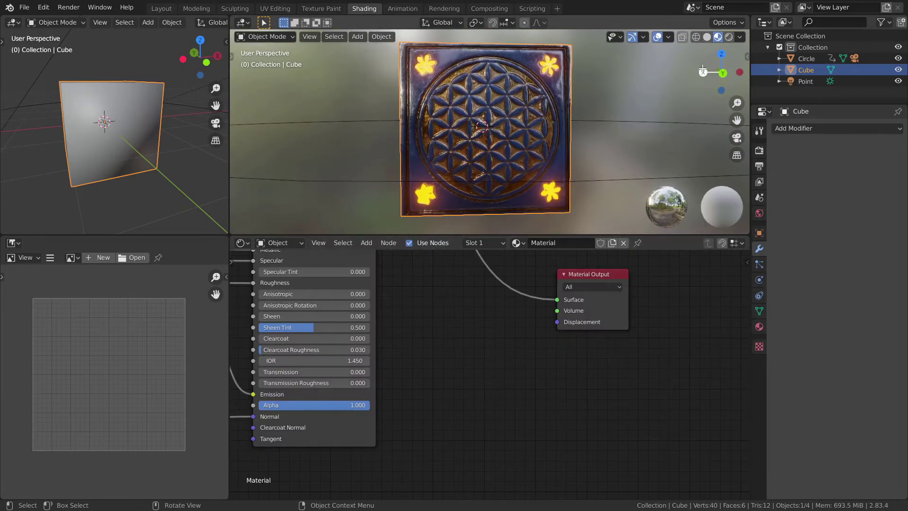
left_click(730, 38)
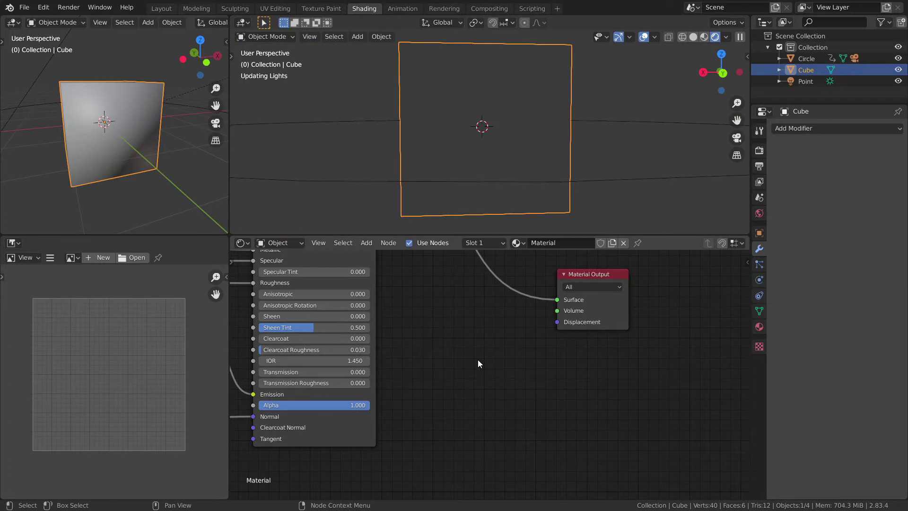
key("shift+a")
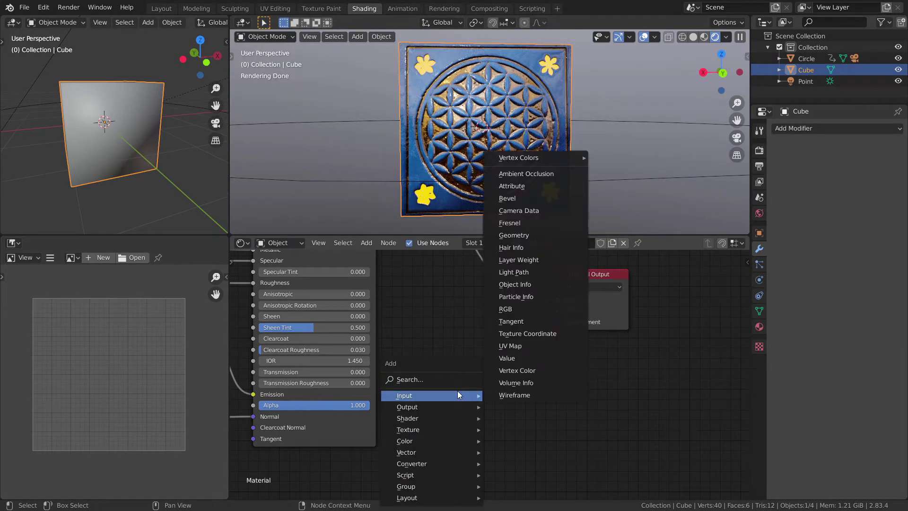
left_click(441, 380)
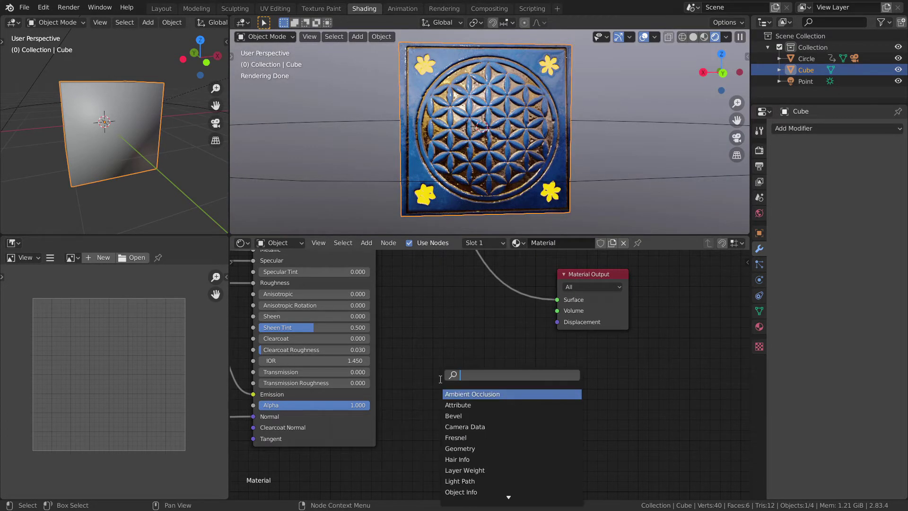
type("di")
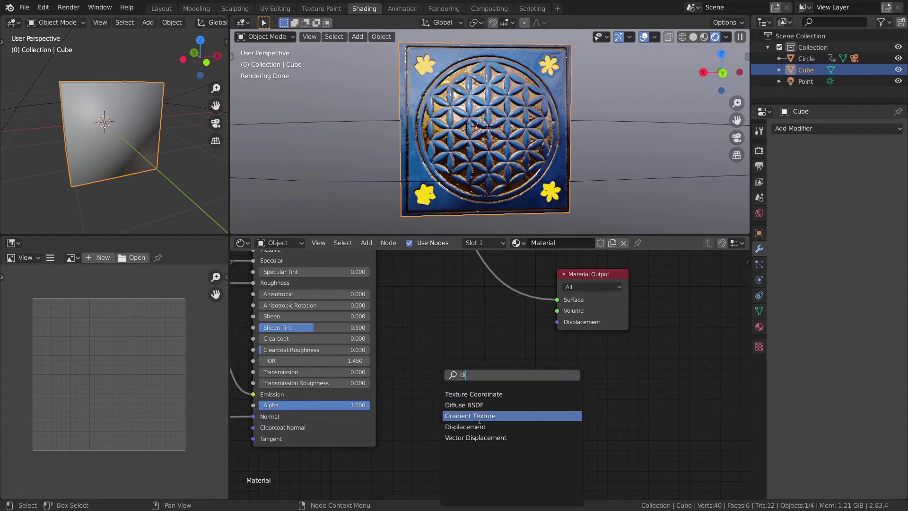
left_click(466, 427)
left_click(473, 397)
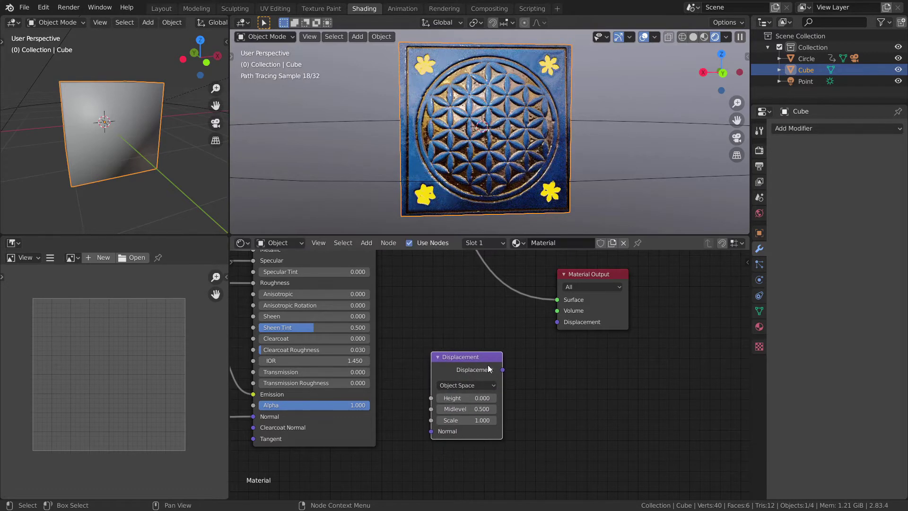
left_click_drag(470, 363, 559, 324)
Add an Image Texture node and connect its Color output to the Displacement node's Height input
middle_click_drag(414, 422, 481, 352)
key("shift+a")
left_click(442, 381)
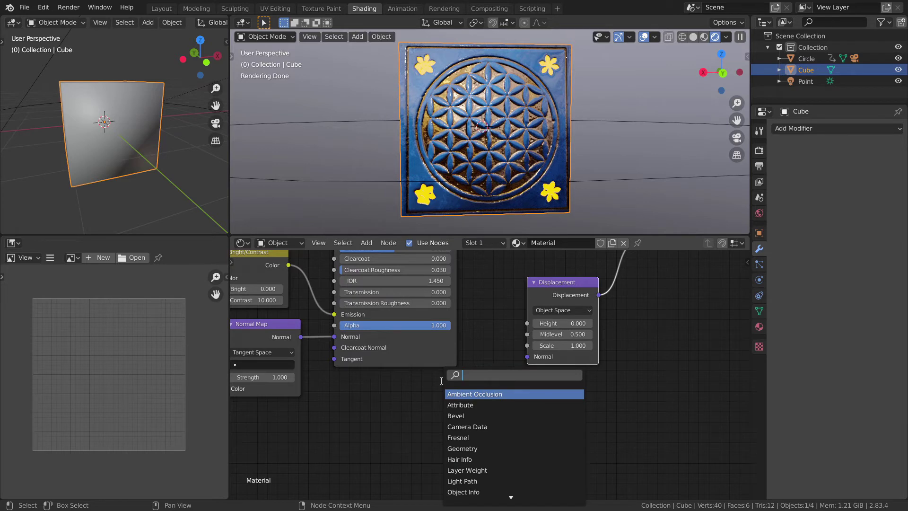
type("im")
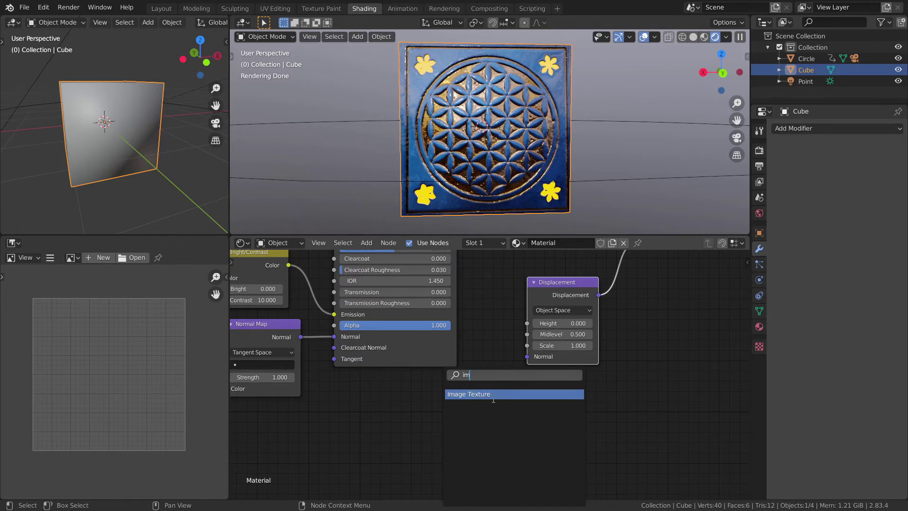
key("Return")
left_click(410, 403)
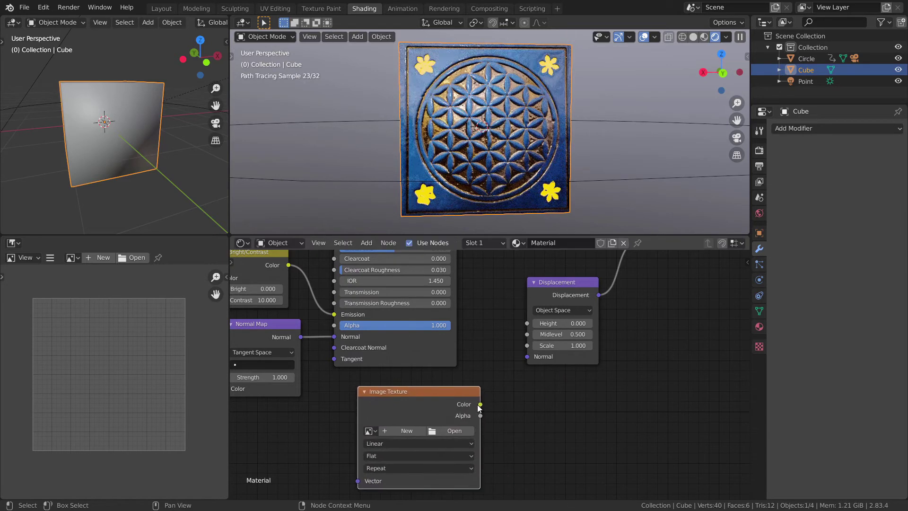
left_click_drag(480, 405, 527, 323)
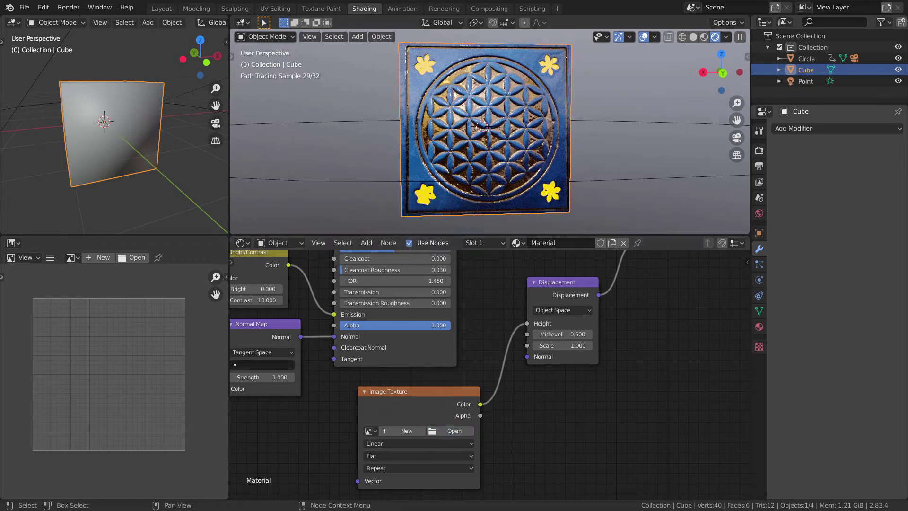
Load FlowerMask.jpg from the Textures folder into the new Image Texture node and check the cube in the rendered preview
left_click(453, 430)
left_click(157, 65)
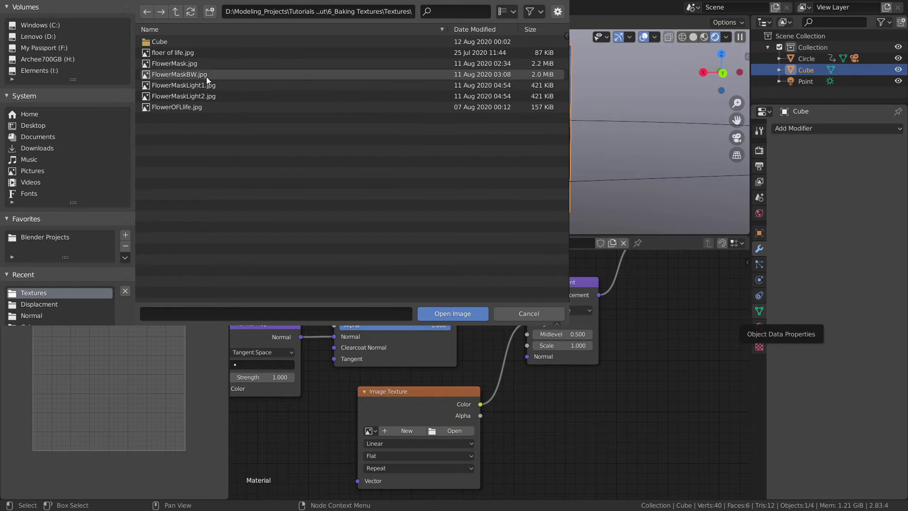
left_click(176, 64)
left_click(455, 313)
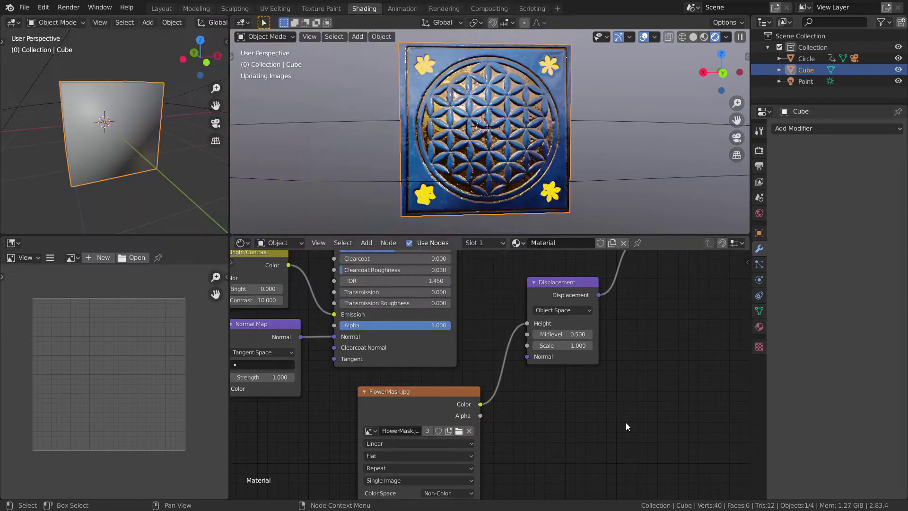
middle_click_drag(555, 414, 511, 414)
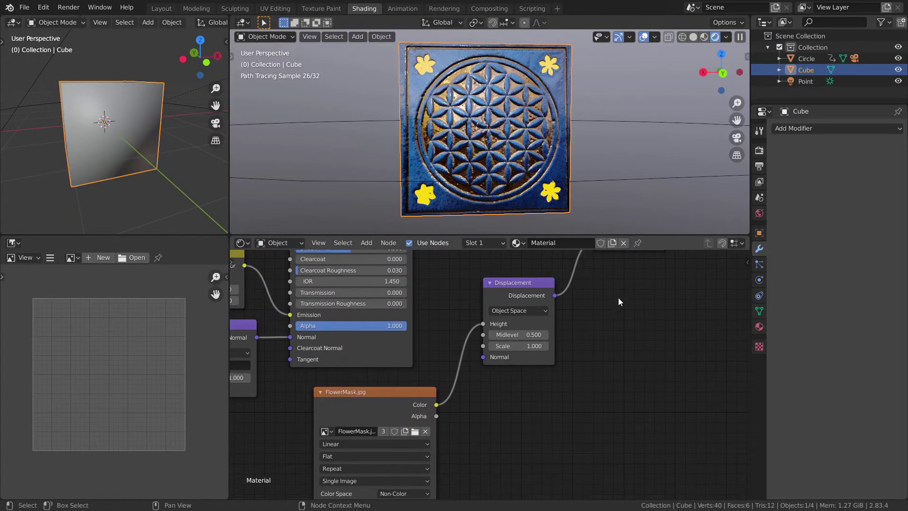
middle_click_drag(618, 297, 549, 385)
middle_click_drag(525, 133, 572, 123)
scroll(572, 125, "up", 5)
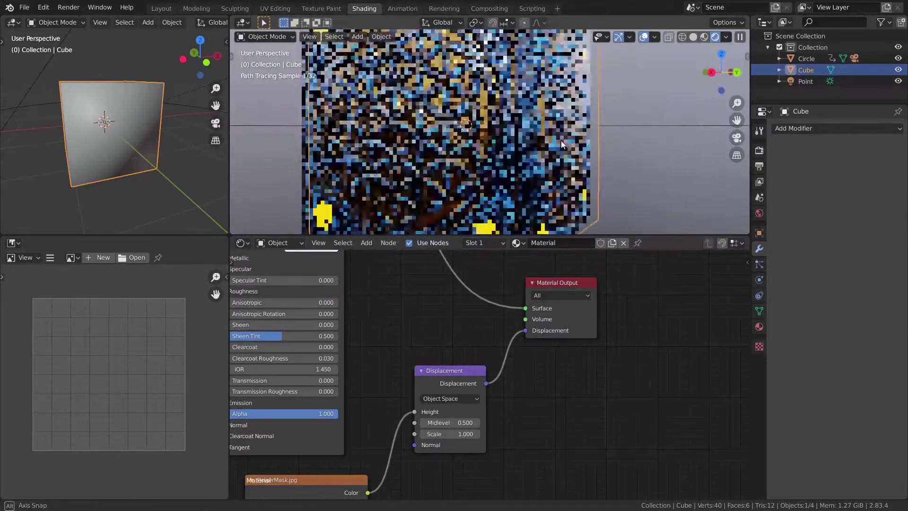
scroll(561, 140, "down", 6)
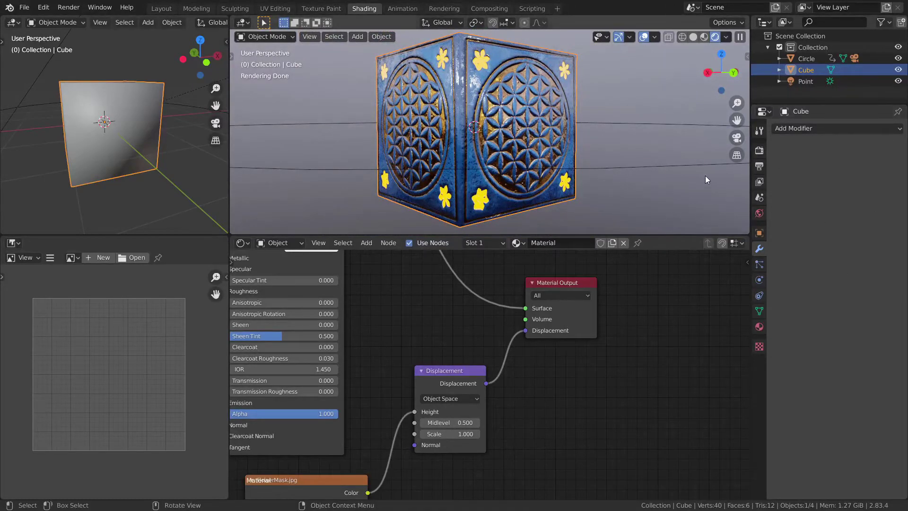
Add a Multiresolution modifier to the cube and set its subdivision type to Simple
left_click(800, 129)
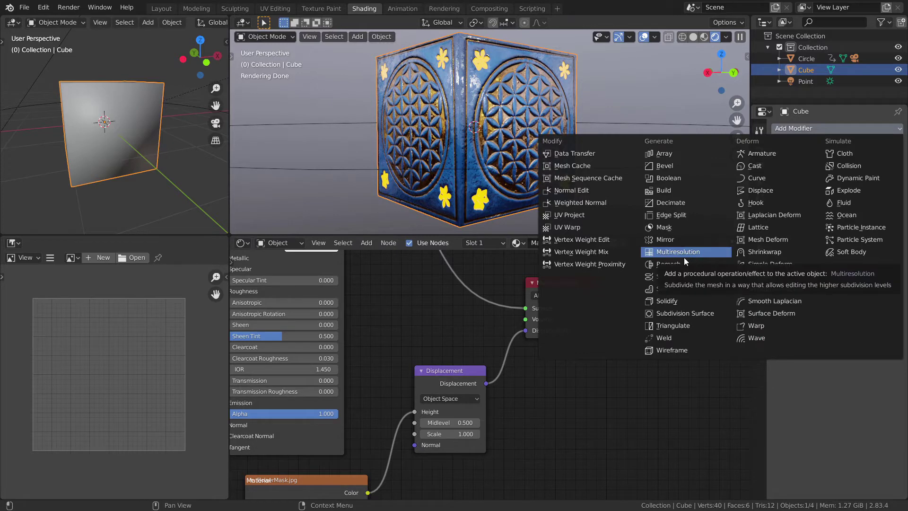
left_click(686, 255)
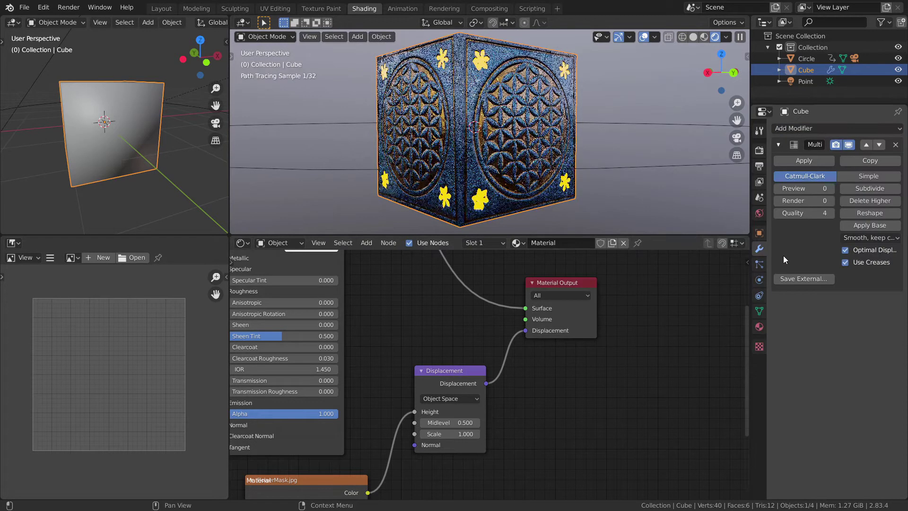
left_click(868, 175)
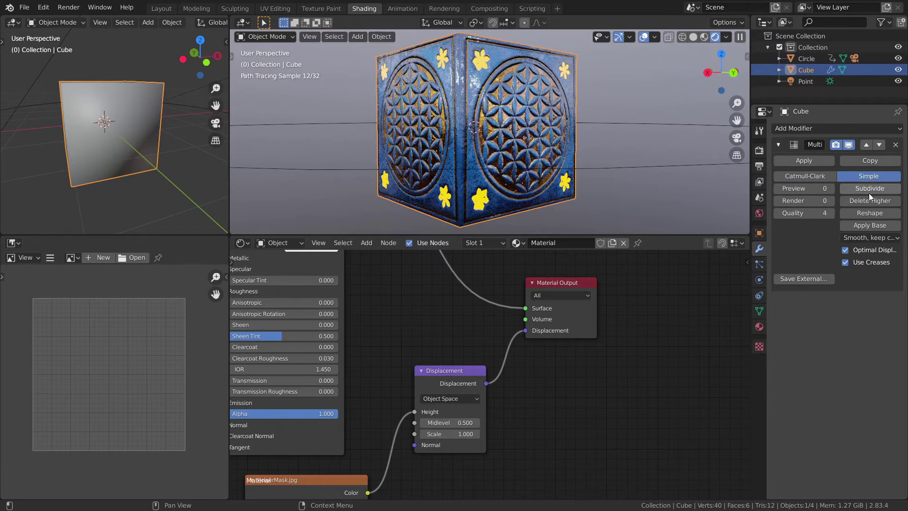
Subdivide the cube three times with the Multiresolution modifier
left_click(871, 189)
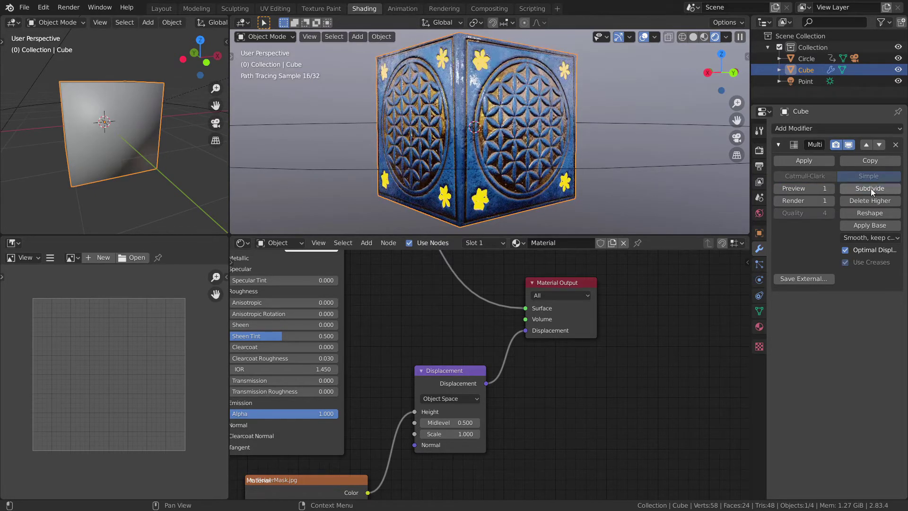
left_click(870, 188)
left_click(870, 188)
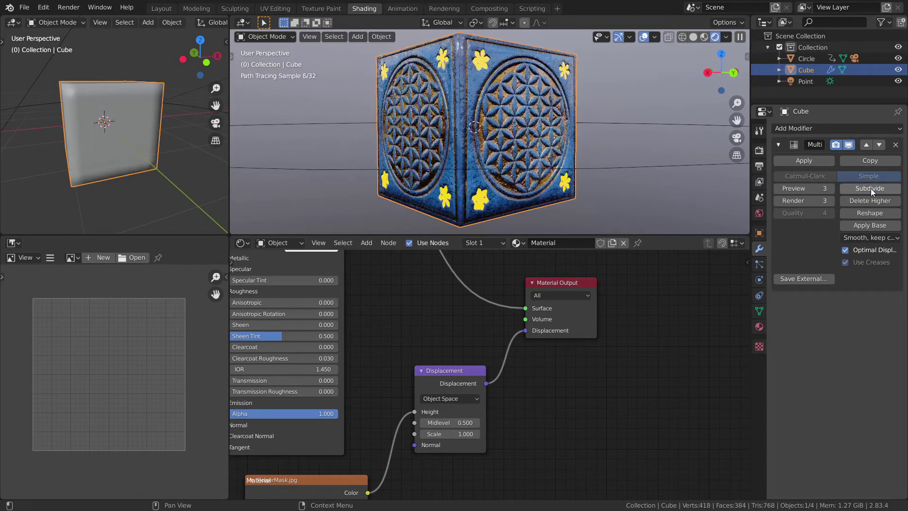
Subdivide the cube further with its Multiresolution modifier, up to level 8 for both preview and render
left_click(870, 188)
left_click(870, 188)
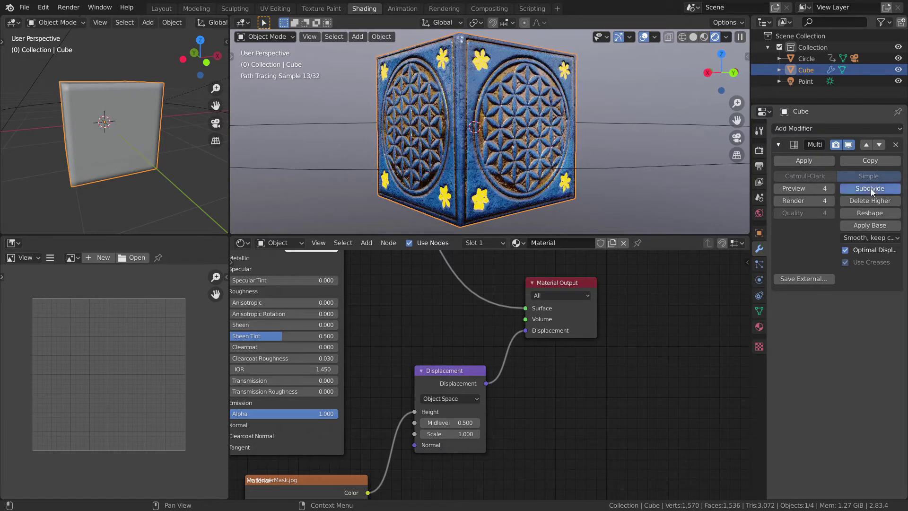
left_click(871, 189)
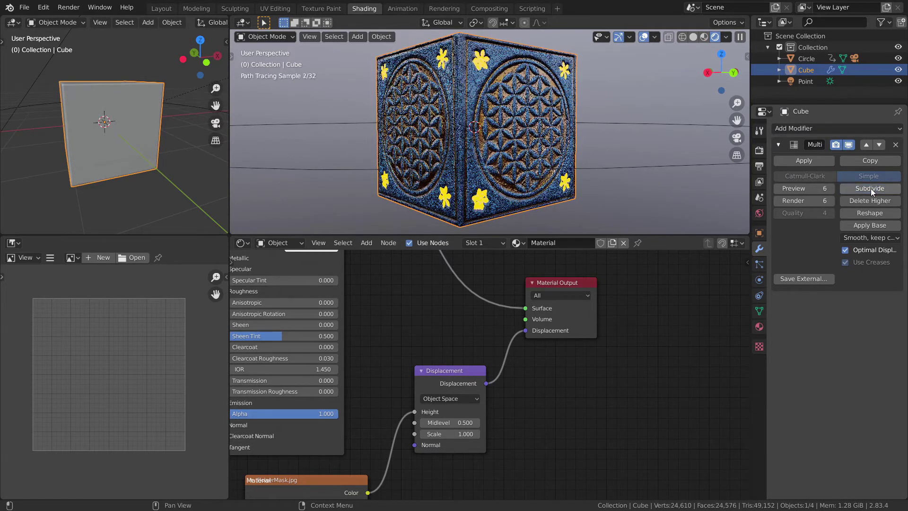
left_click(871, 189)
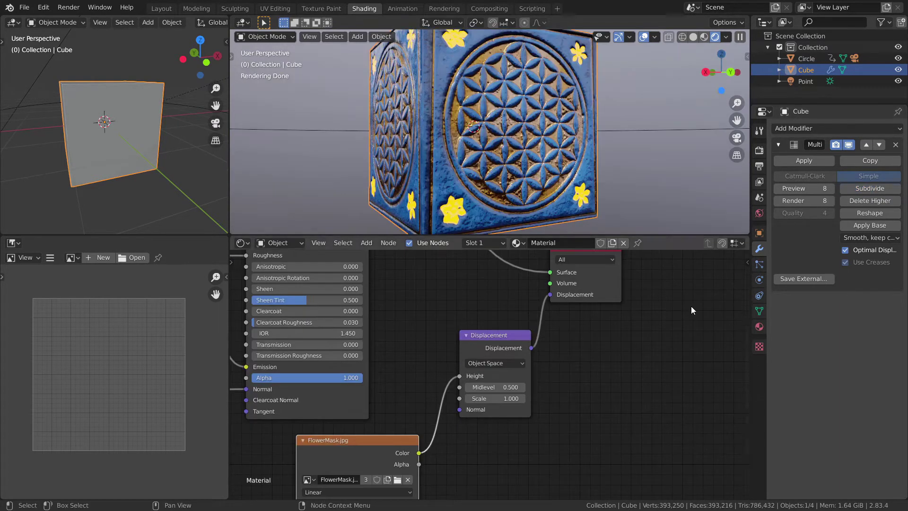
scroll(507, 132, "up", 4)
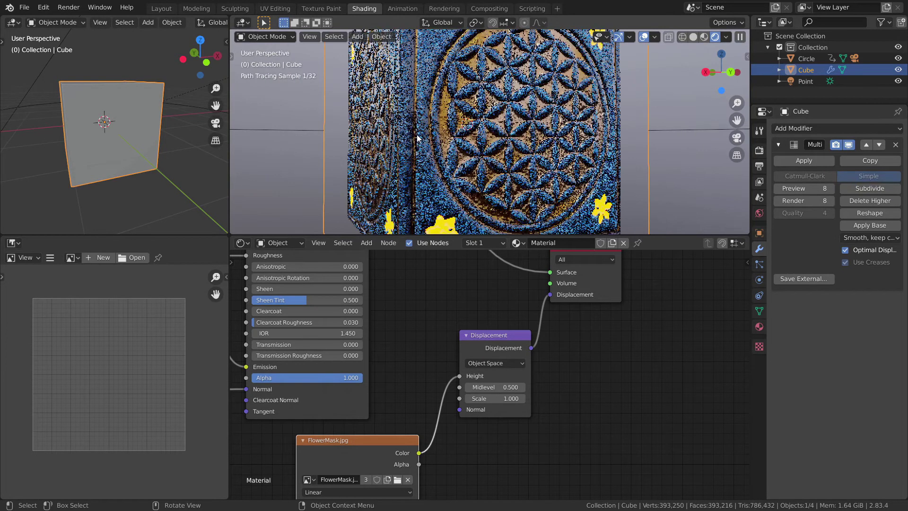
Set the cube material's surface displacement method to Displacement and Bump and check the whole cube in the rendered preview
left_click(755, 328)
scroll(780, 342, "down", 3)
scroll(782, 341, "down", 6)
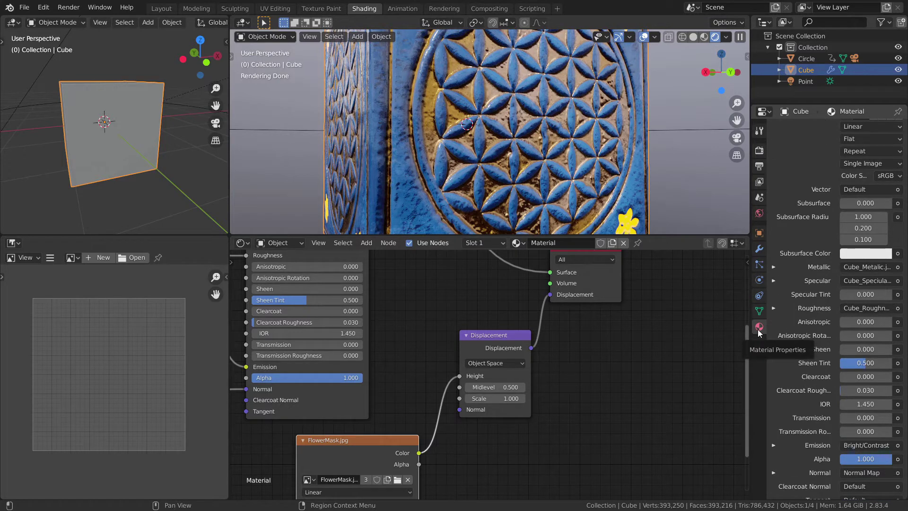
scroll(799, 327, "down", 4)
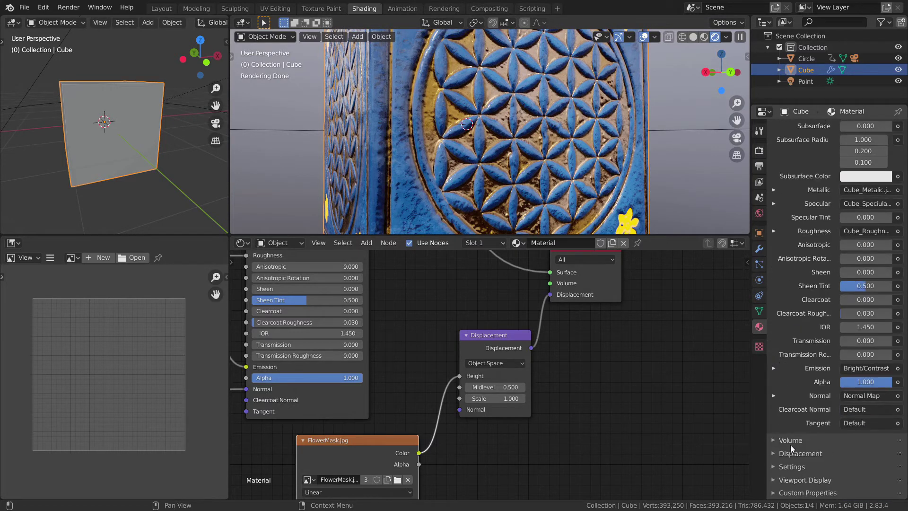
left_click(775, 469)
scroll(784, 426, "down", 6)
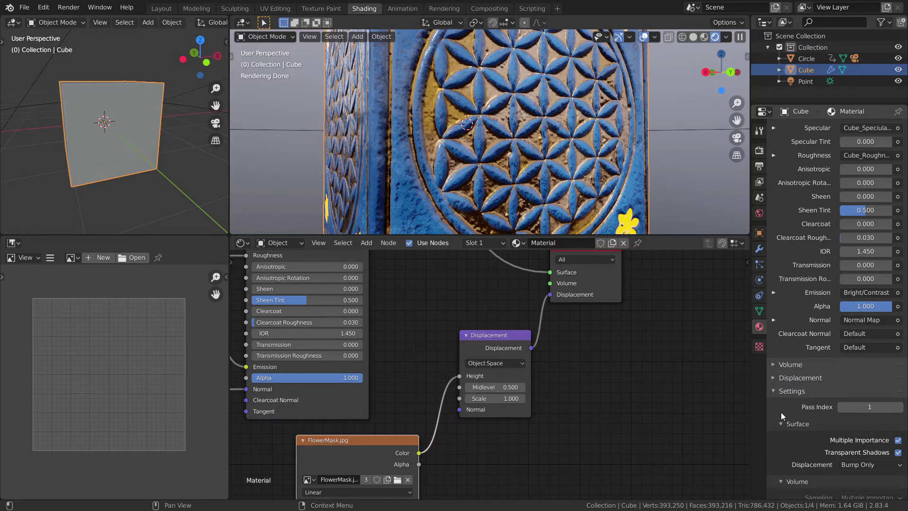
scroll(786, 420, "down", 2)
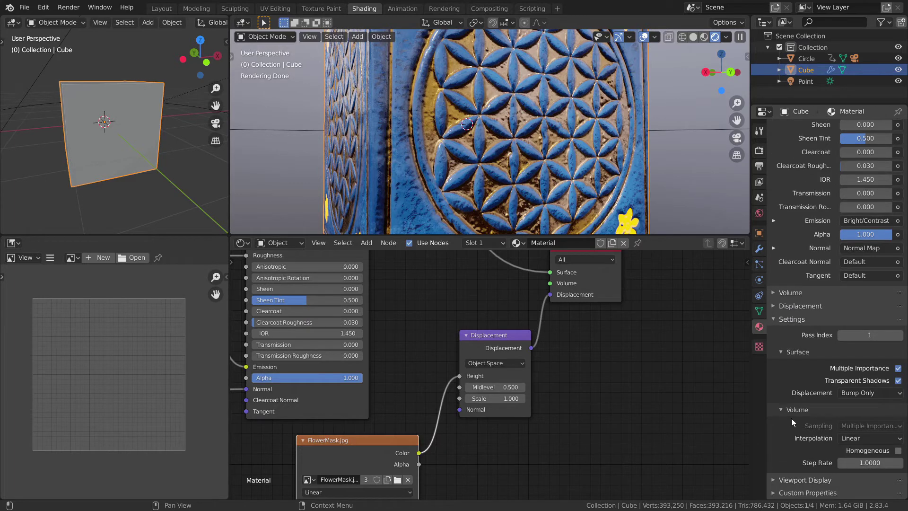
left_click(865, 394)
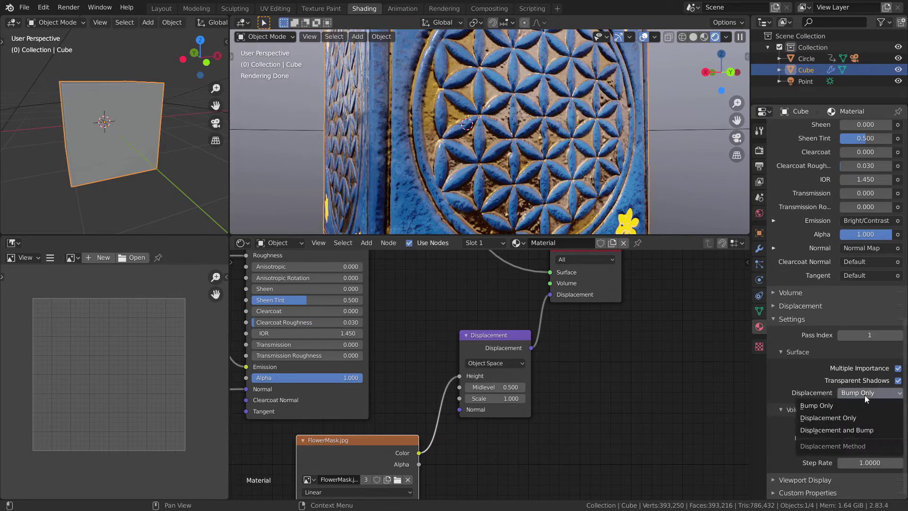
left_click(850, 430)
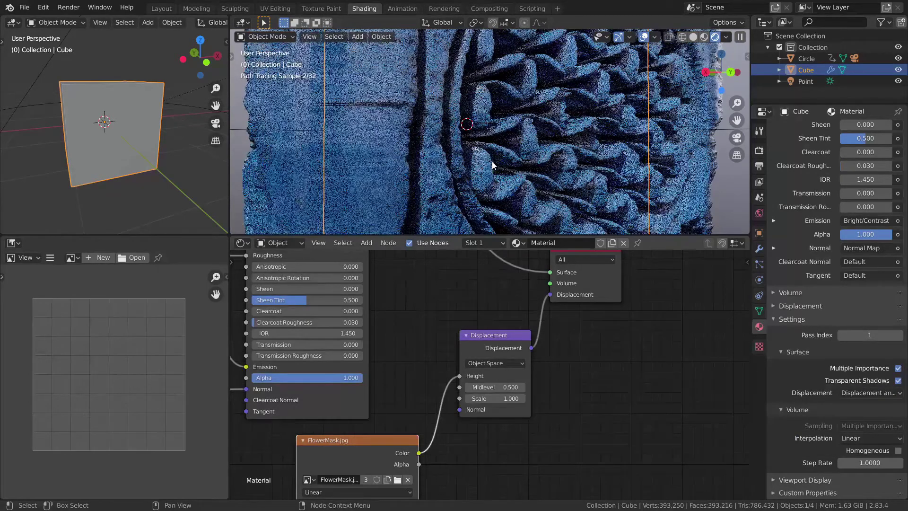
scroll(505, 161, "down", 5)
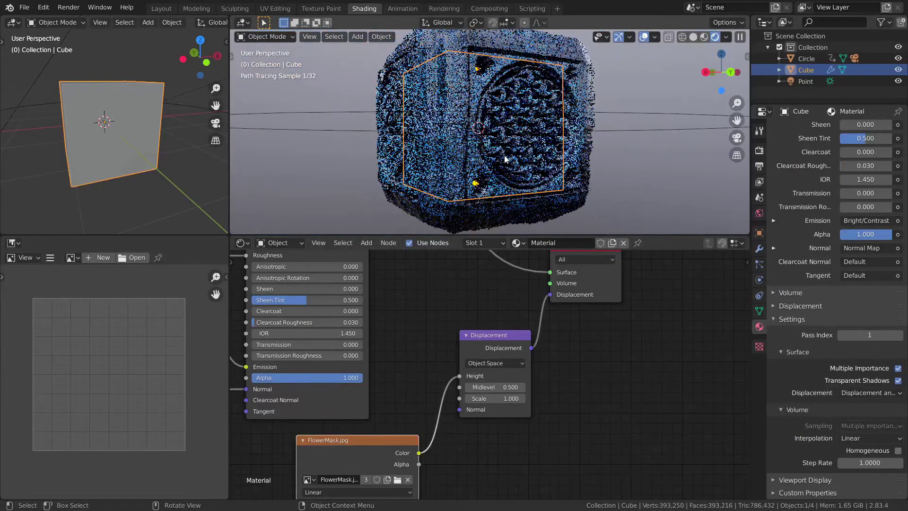
left_click(509, 387)
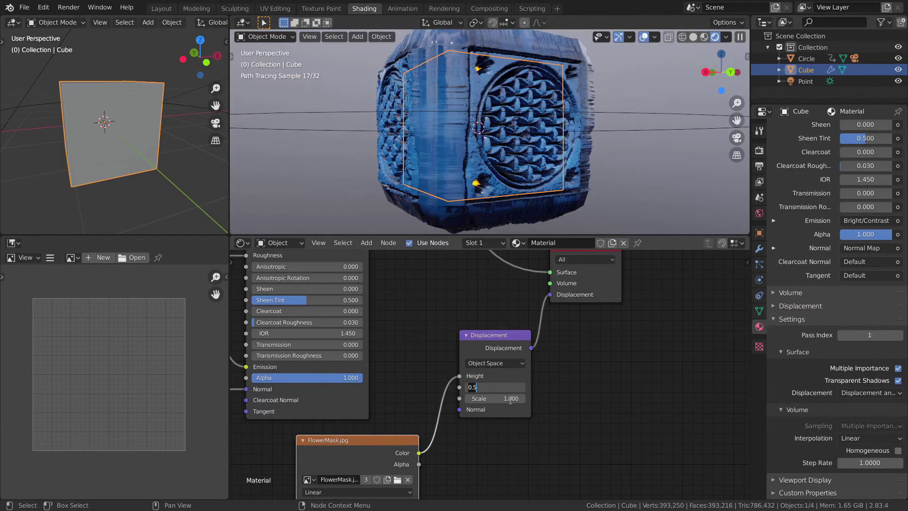
key("Return")
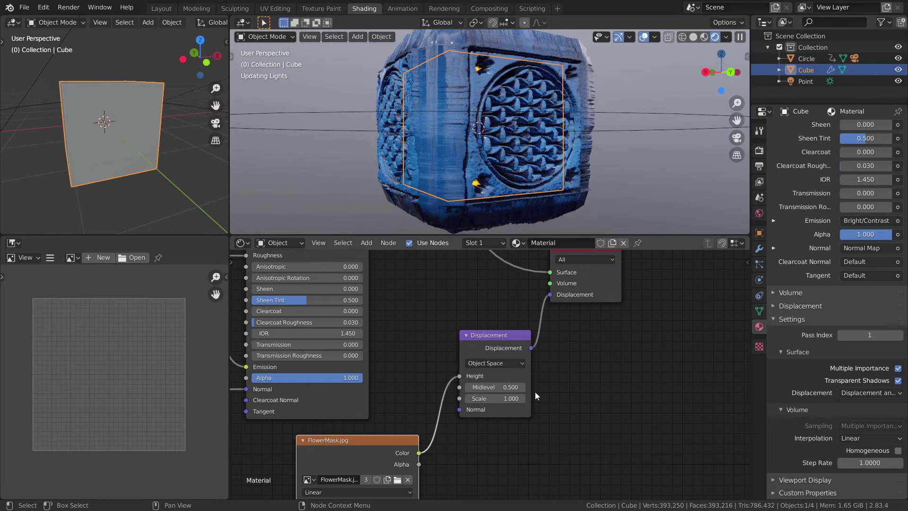
left_click(510, 389)
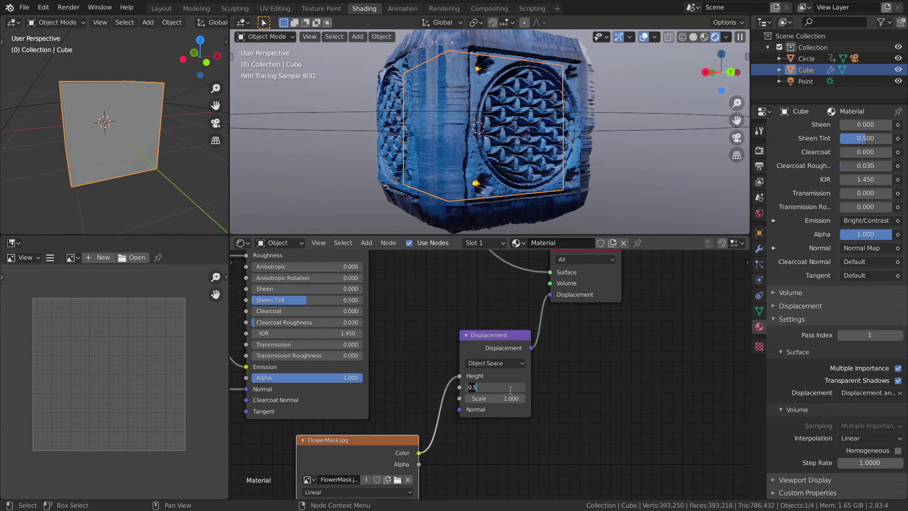
key("Return")
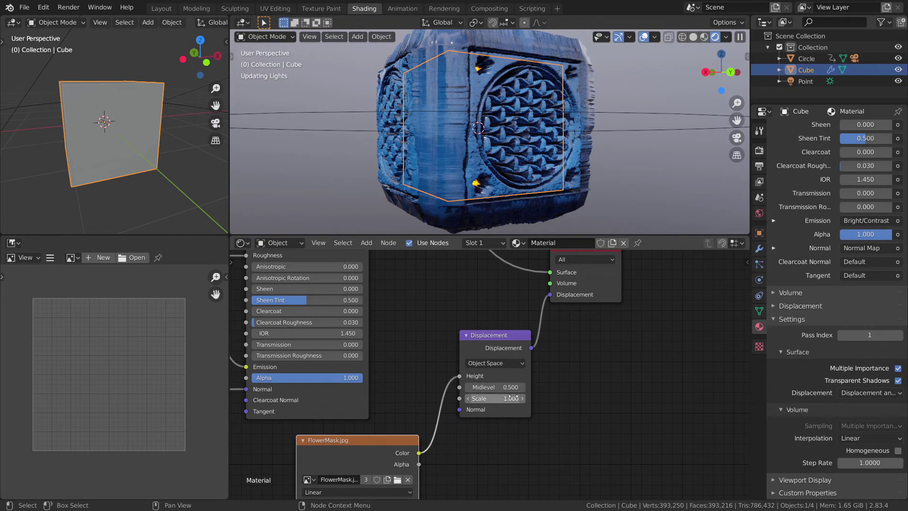
Set the Displacement node's Scale to 0.05
left_click(513, 399)
type(".0")
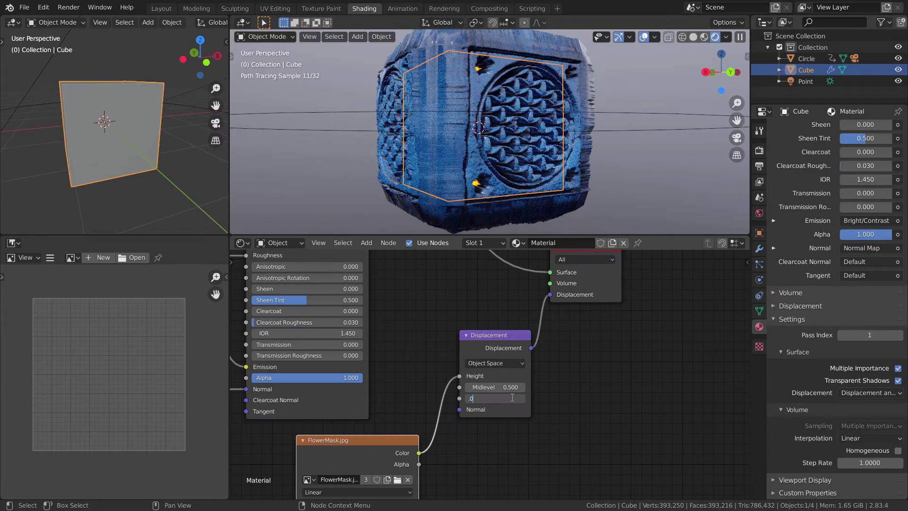
type("5")
key("Return")
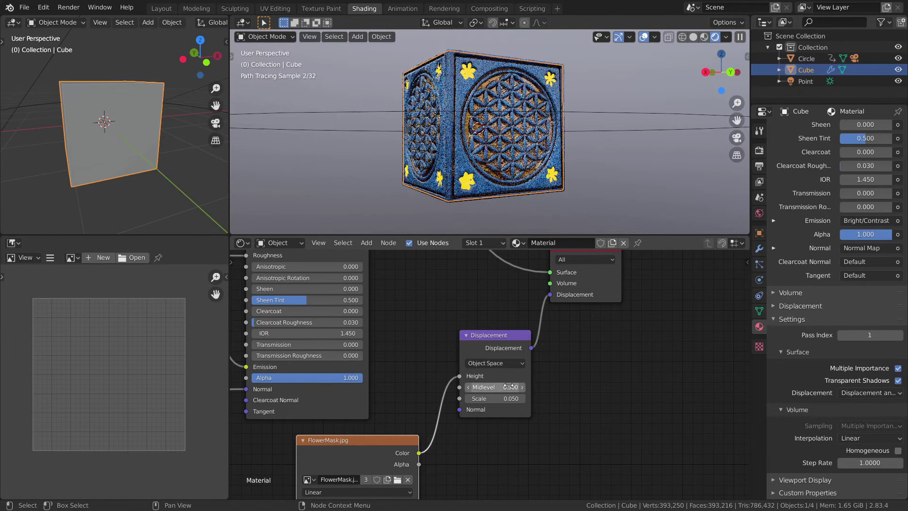
Set the Displacement node's Midlevel to 1 and inspect the relief on the cube in the rendered preview
scroll(499, 159, "up", 6)
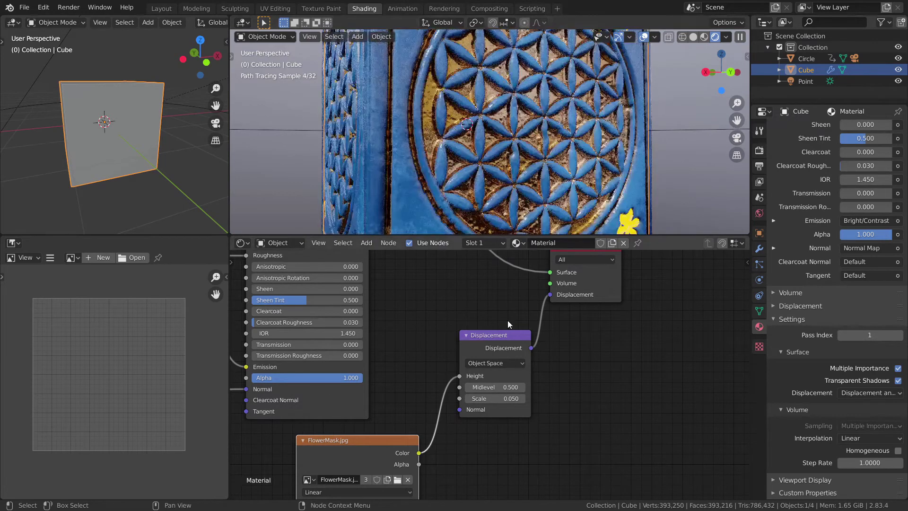
left_click(510, 387)
type("1")
key("Return")
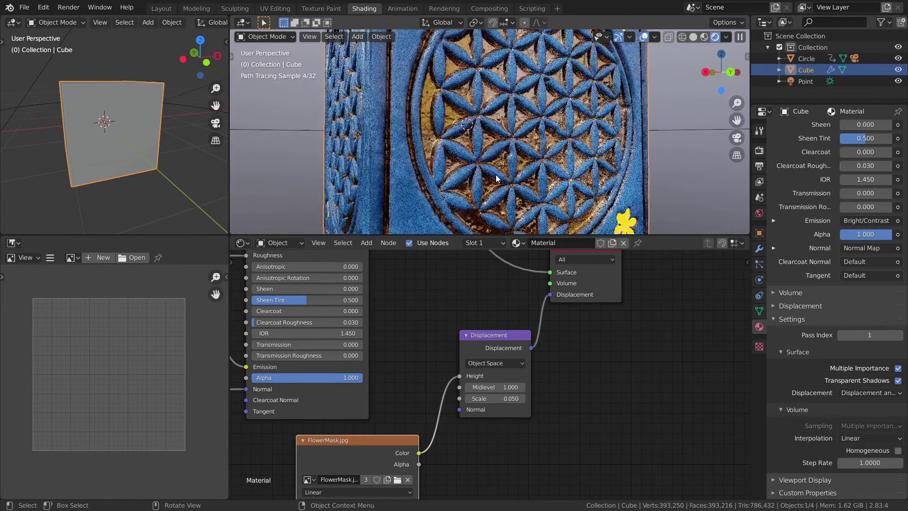
scroll(490, 174, "down", 4)
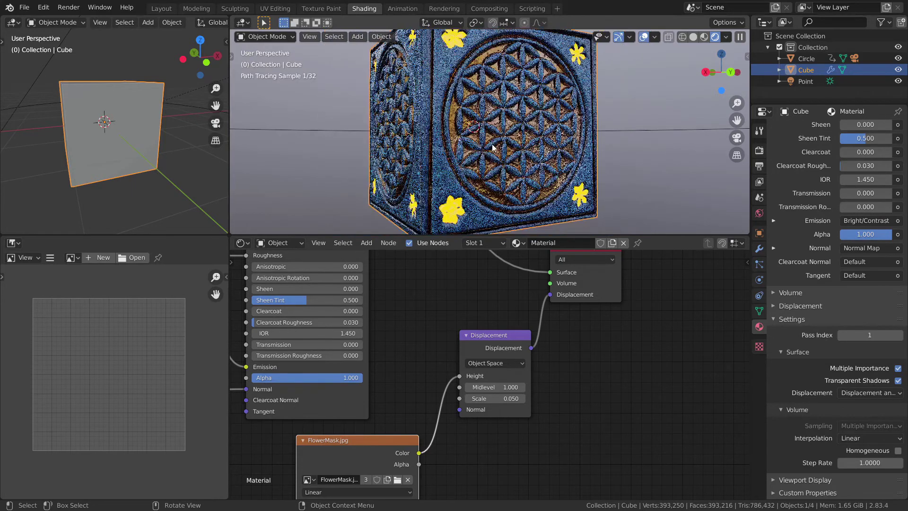
mouse_move(493, 147)
middle_mouse_down()
mouse_move(528, 145)
mouse_move(512, 150)
middle_mouse_up()
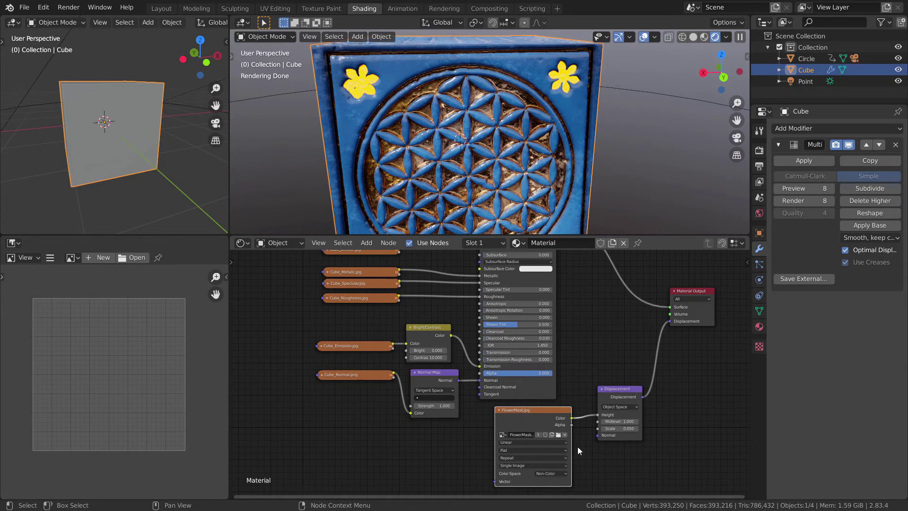
Set the Strength of the Normal Map node fed by Cube_Normal.png to 0.1
scroll(598, 352, "down", 2, "shift")
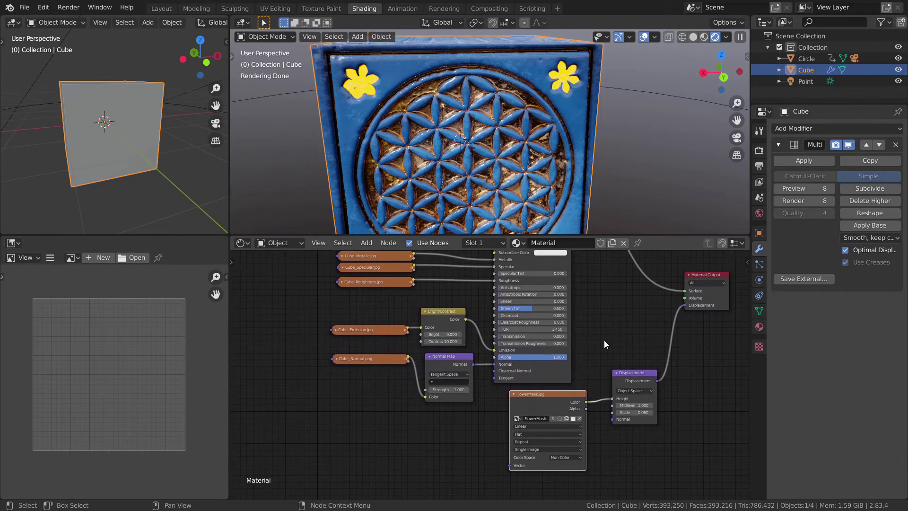
scroll(604, 344, "up", 2)
scroll(452, 395, "up", 1)
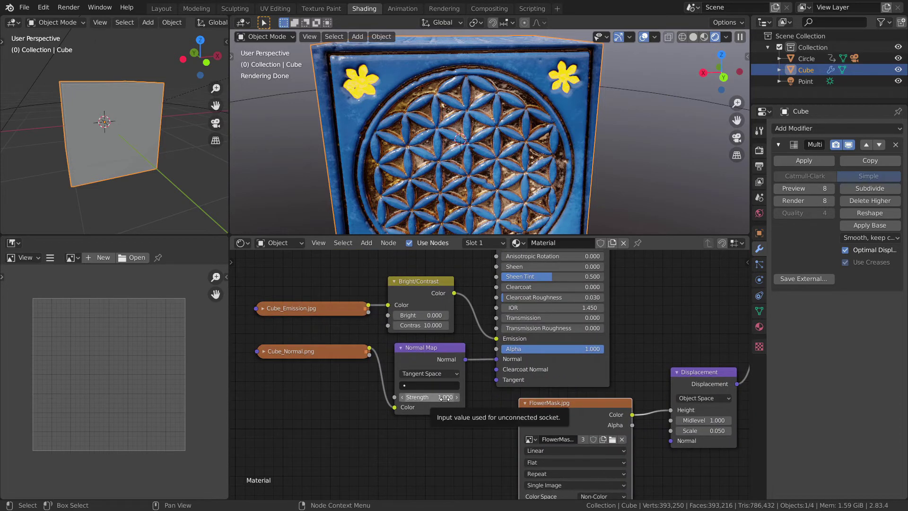
left_click(446, 399)
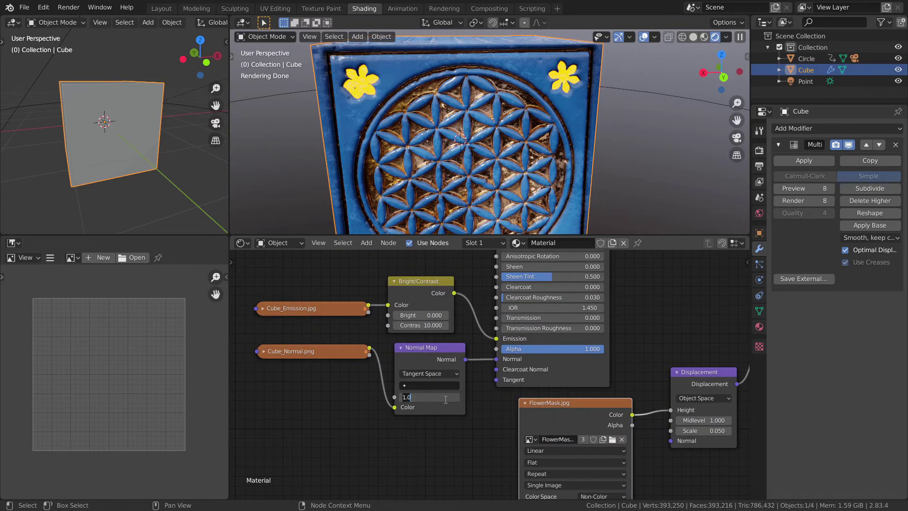
key("BackSpace")
type(".1")
key("Return")
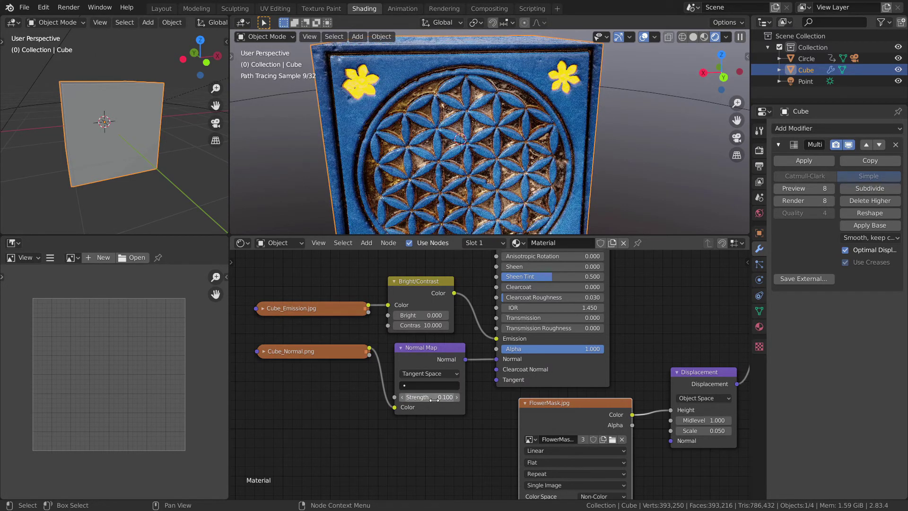
Set the Normal Map node's Strength to 0.2
left_click(434, 400)
type(".2")
key("Return")
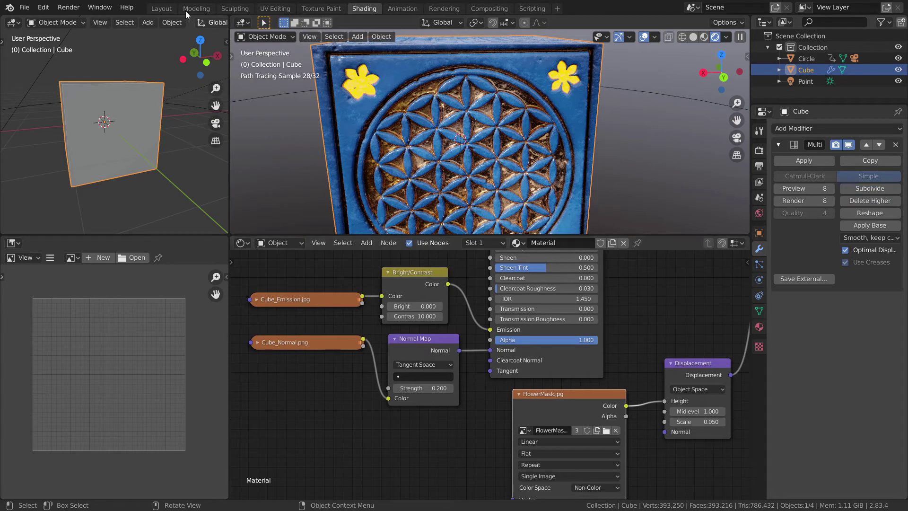
Switch to the Layout workspace and open the scene's render settings
left_click(161, 9)
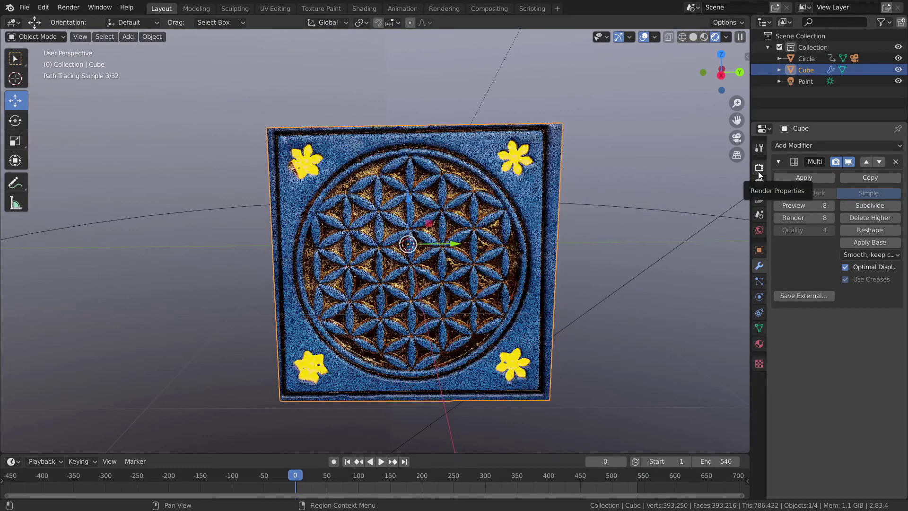
left_click(759, 169)
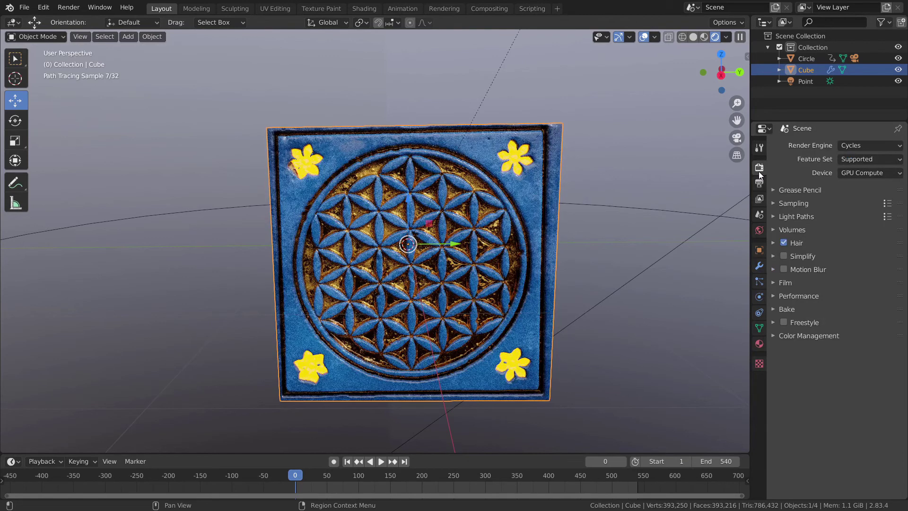